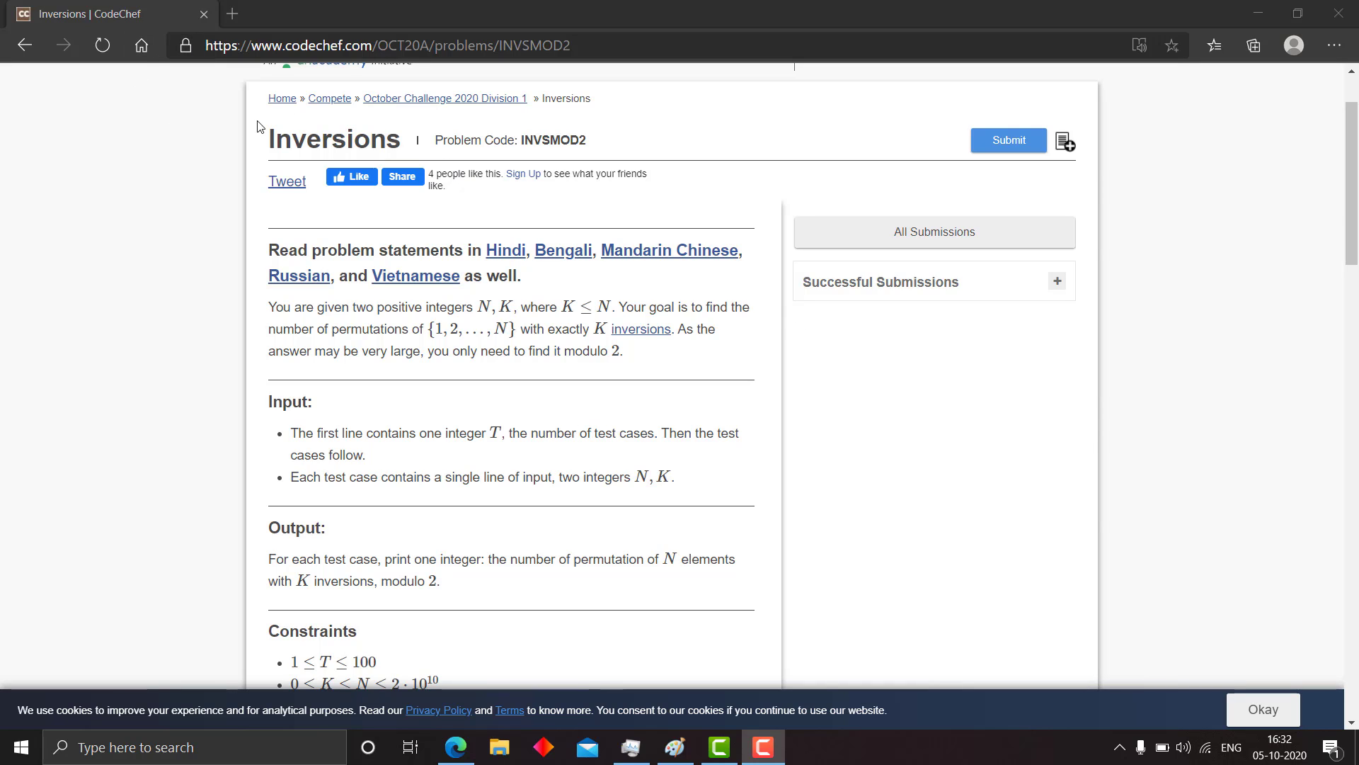
- Highlight the Inversions title, breadcrumb trail and sharing links in the page header
{"action": "left_click_drag", "start_coordinate": [270, 136], "coordinate": [657, 152]}
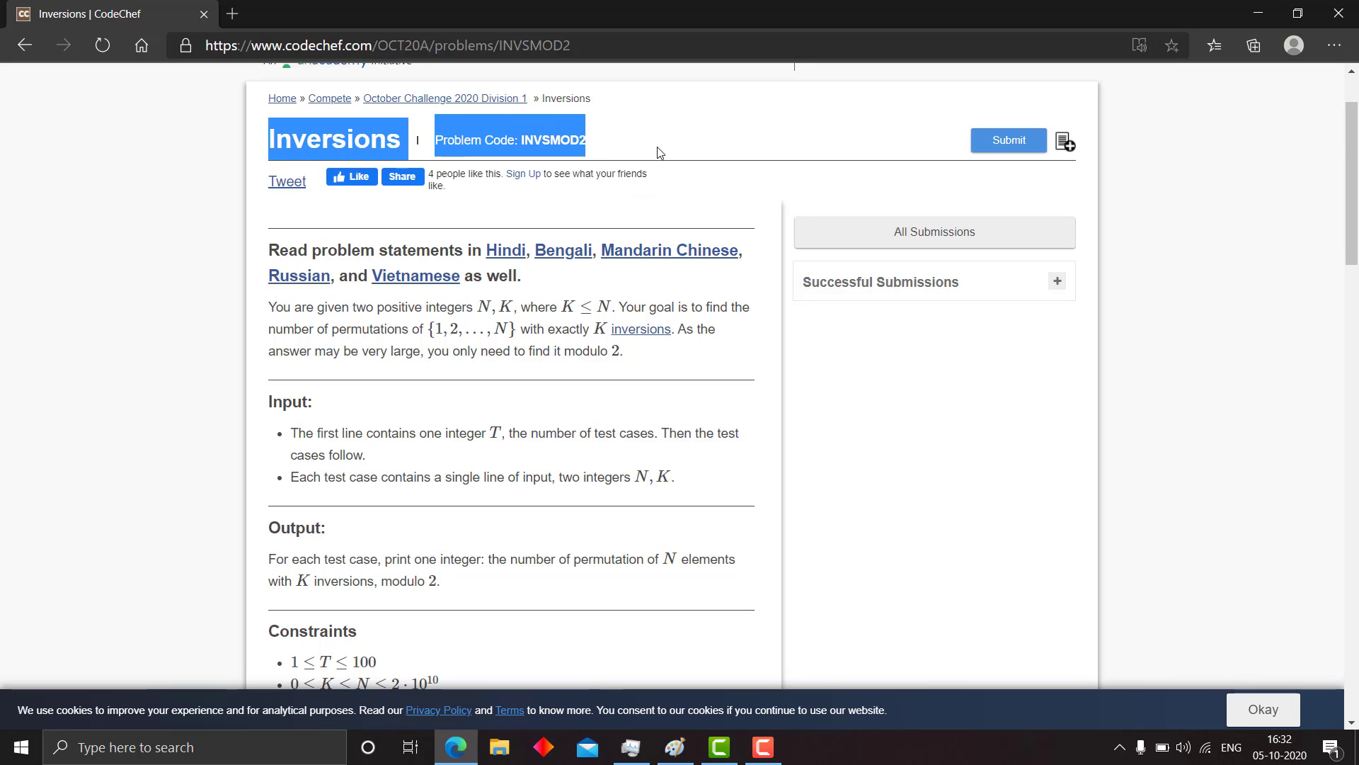
{"action": "left_click", "coordinate": [657, 149]}
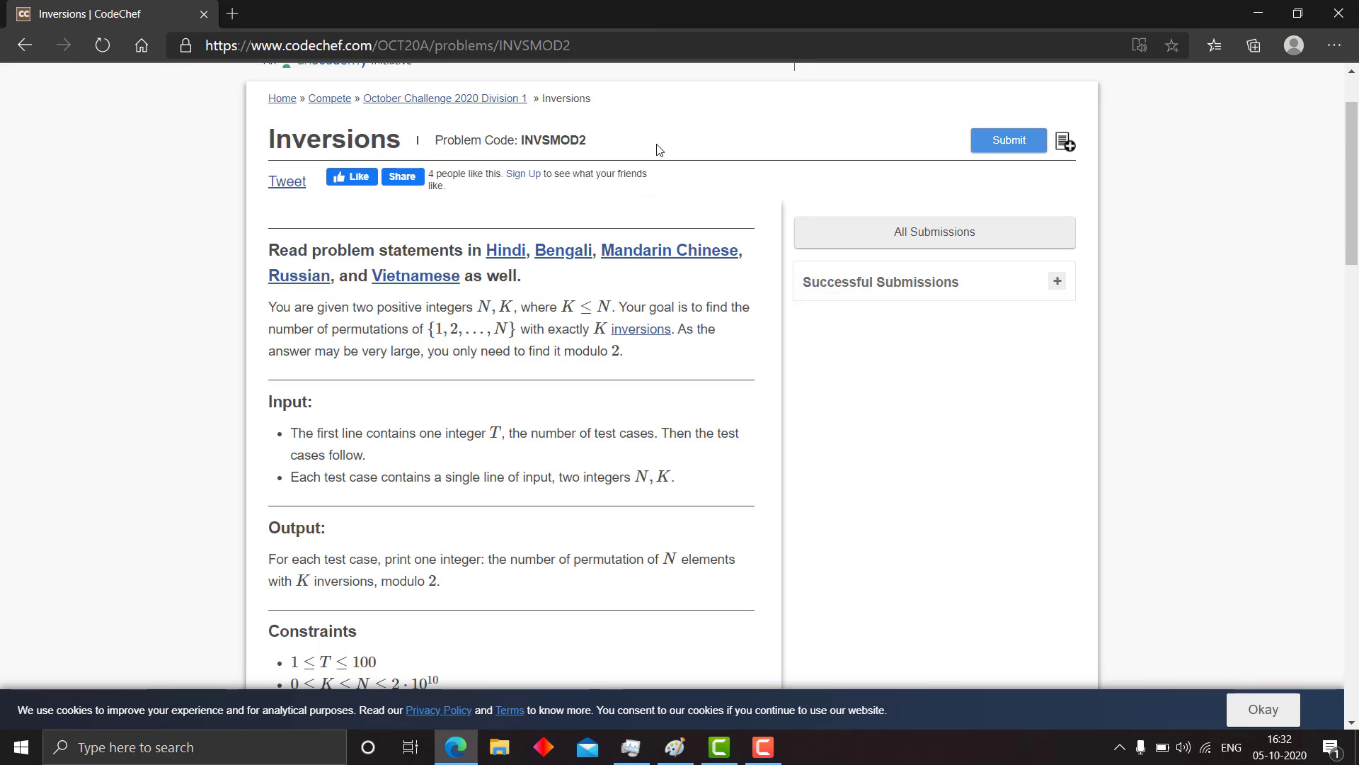
{"action": "triple_click", "coordinate": [565, 102]}
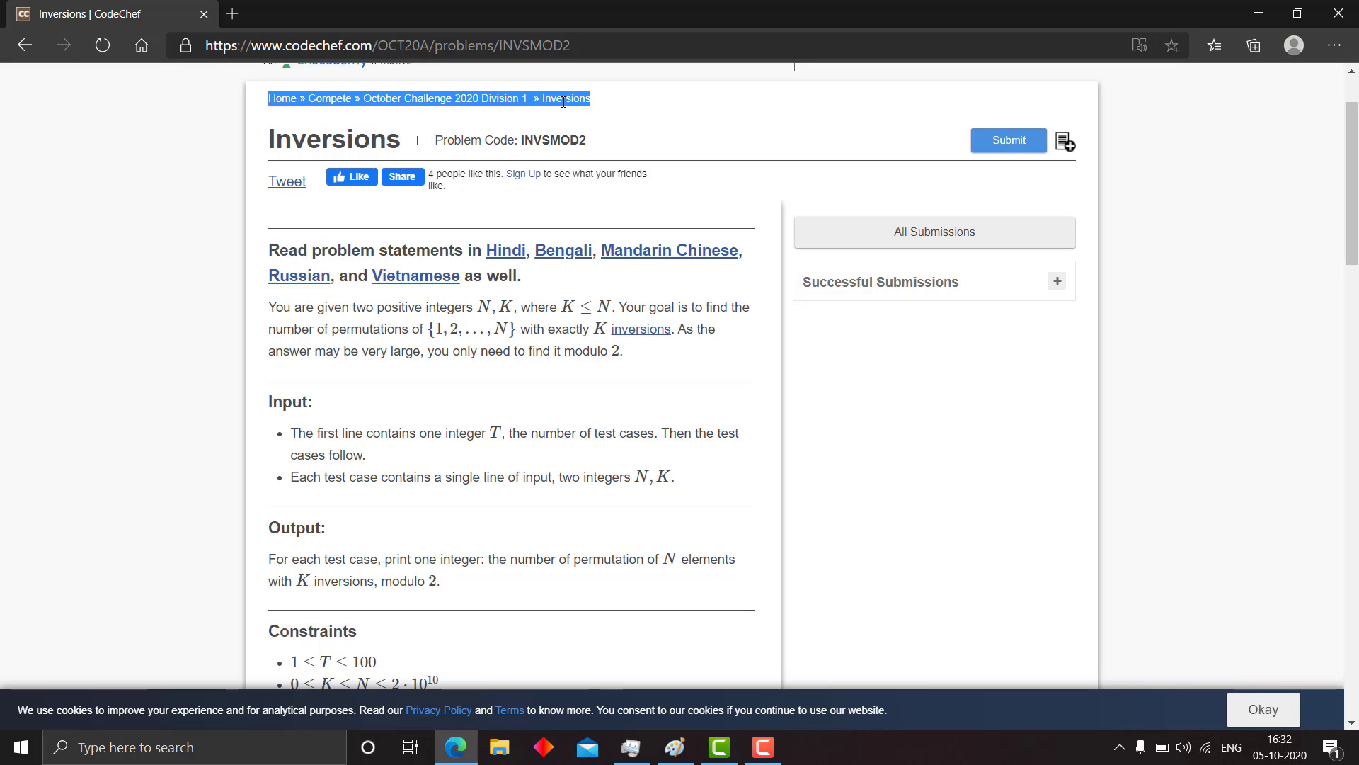
{"action": "left_click", "coordinate": [625, 151]}
{"action": "scroll", "coordinate": [624, 151], "scroll_direction": "up", "scroll_amount": 3}
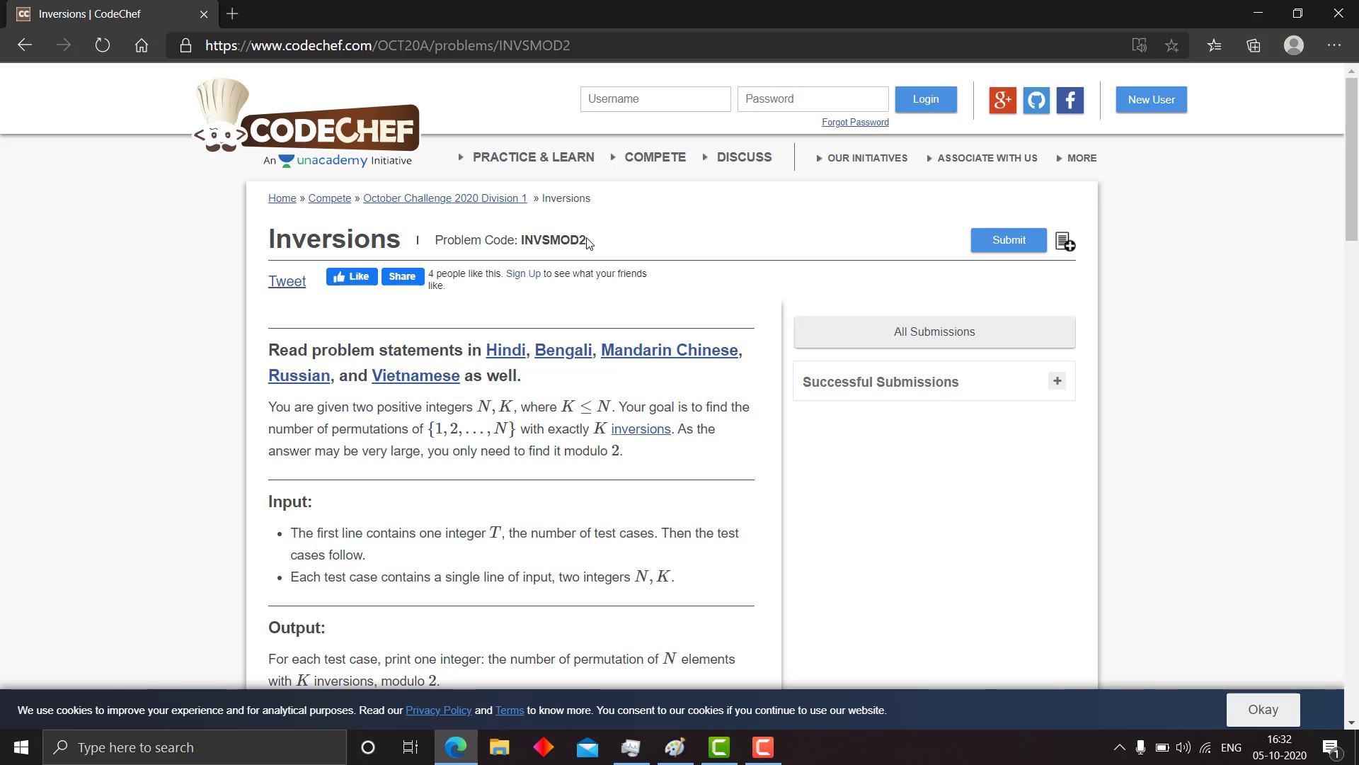
{"action": "left_click_drag", "start_coordinate": [587, 243], "coordinate": [230, 249]}
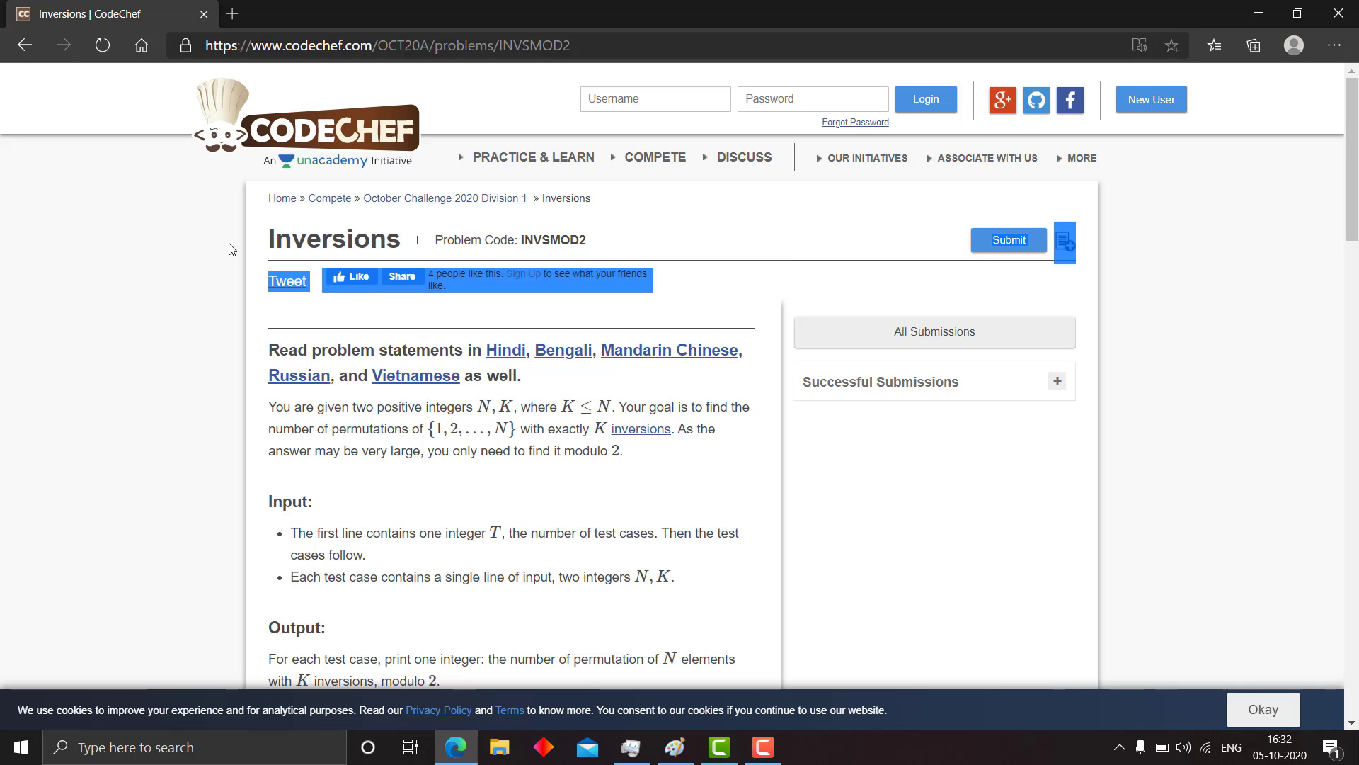
{"action": "left_click_drag", "start_coordinate": [271, 246], "coordinate": [268, 237]}
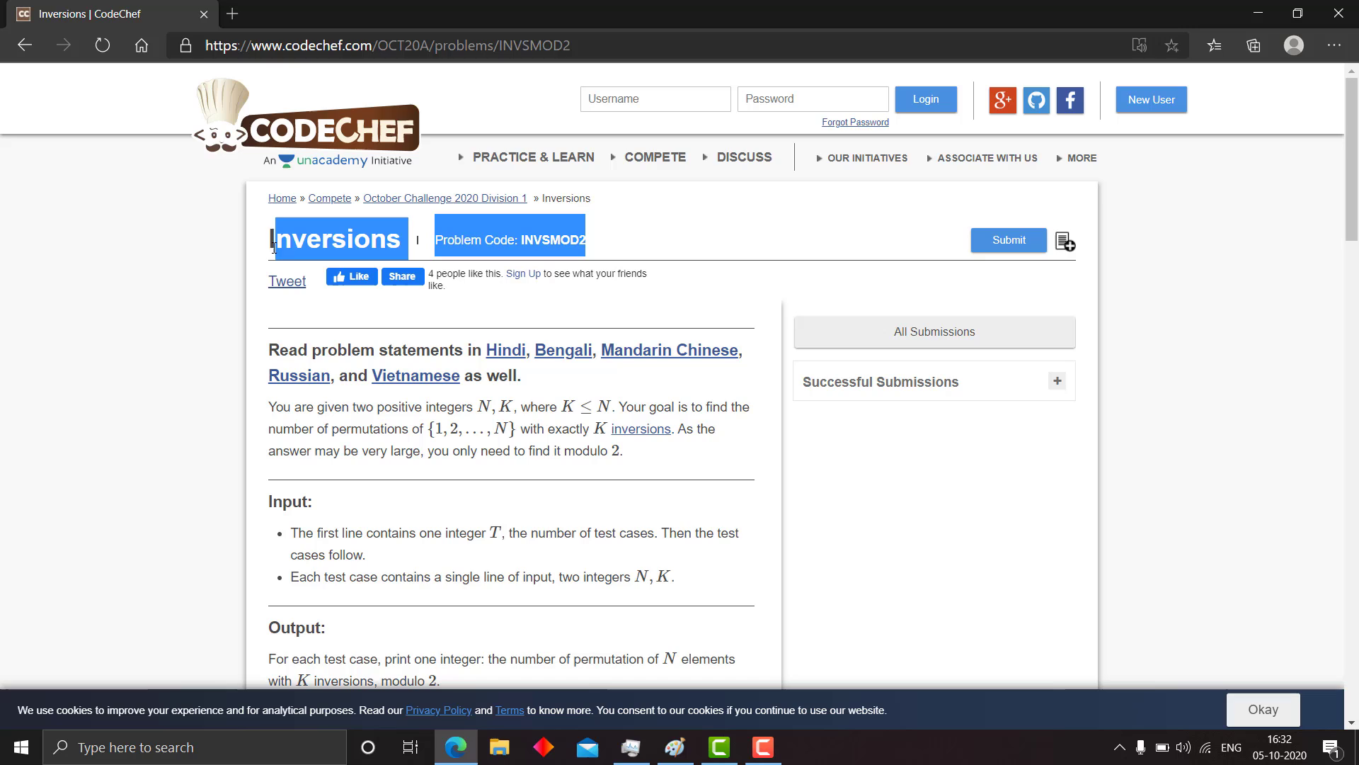
{"action": "left_click", "coordinate": [270, 342]}
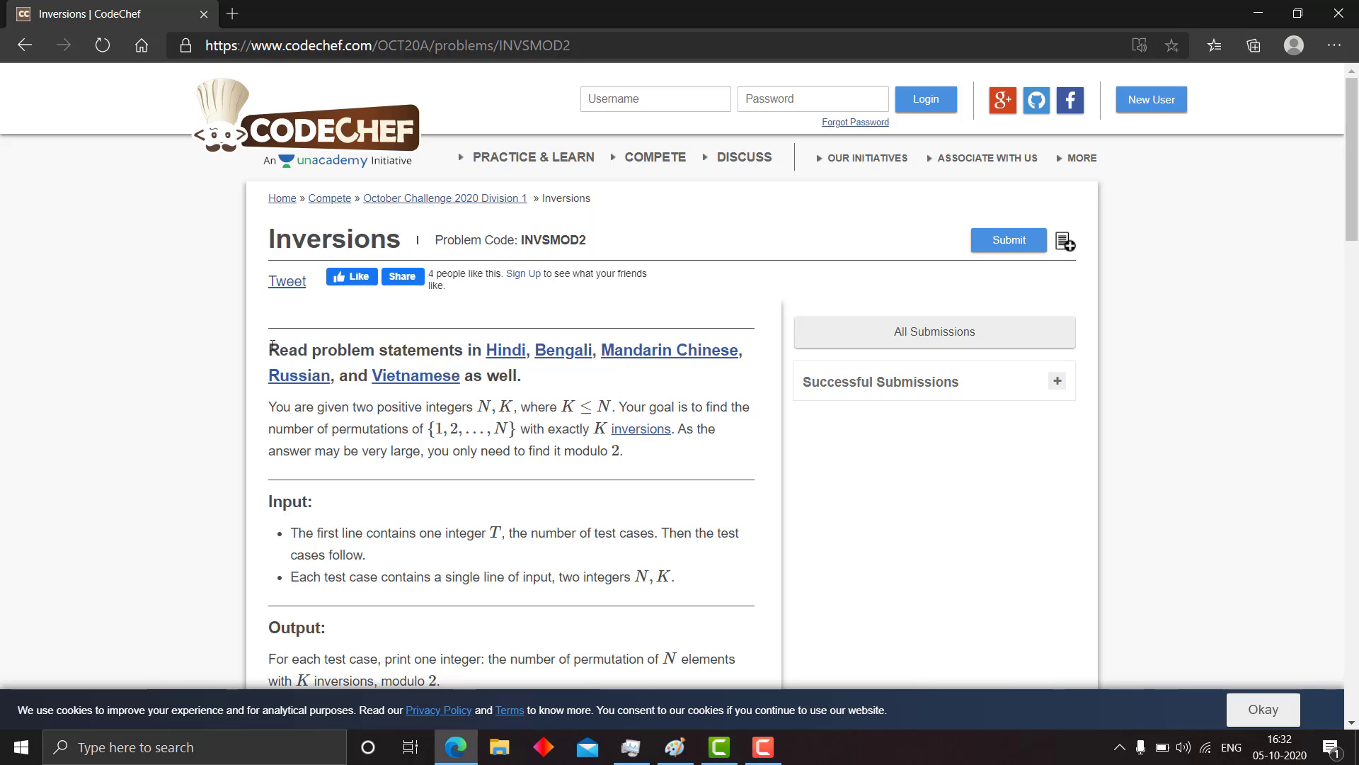
- Highlight statement phrases from 'Read problem statements' through N, K to answering modulo 2
{"action": "left_click_drag", "start_coordinate": [269, 350], "coordinate": [464, 349]}
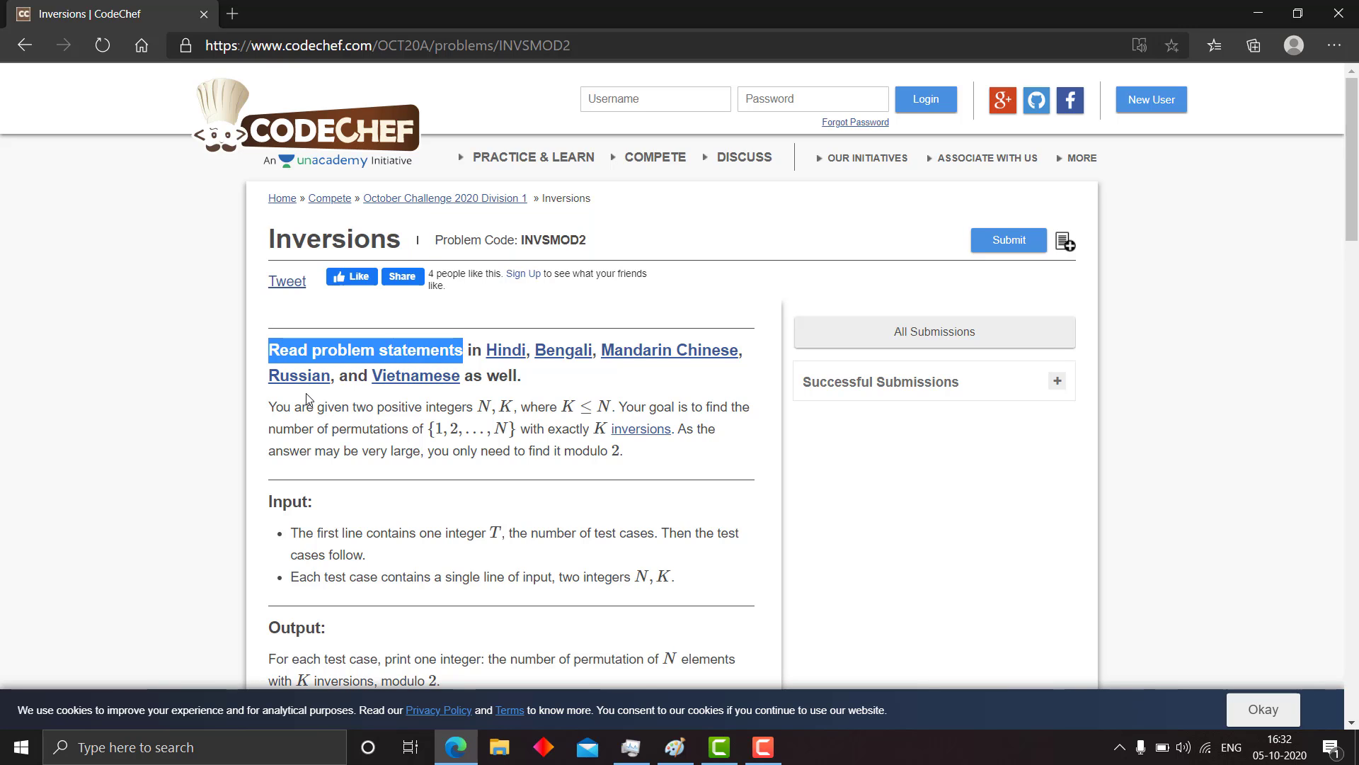
{"action": "left_click_drag", "start_coordinate": [301, 405], "coordinate": [517, 412]}
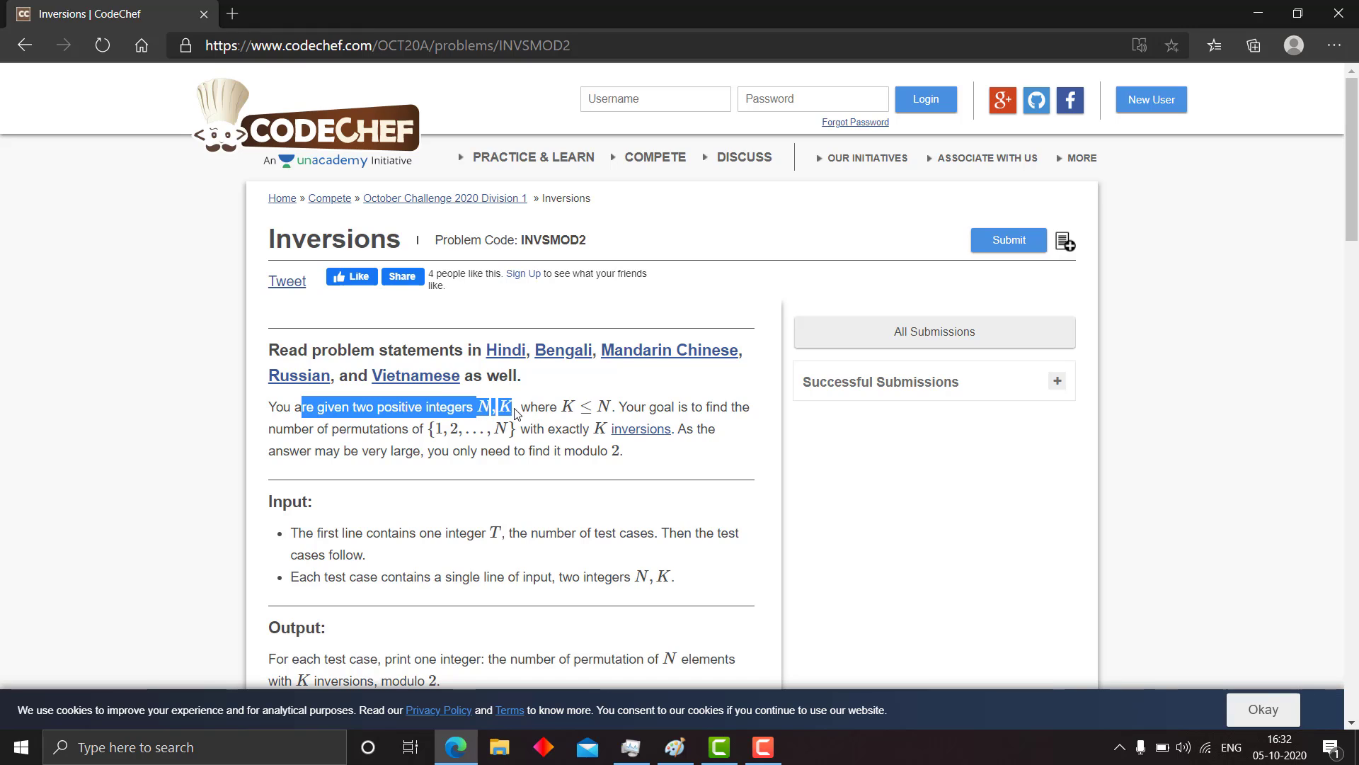
{"action": "left_click", "coordinate": [616, 405]}
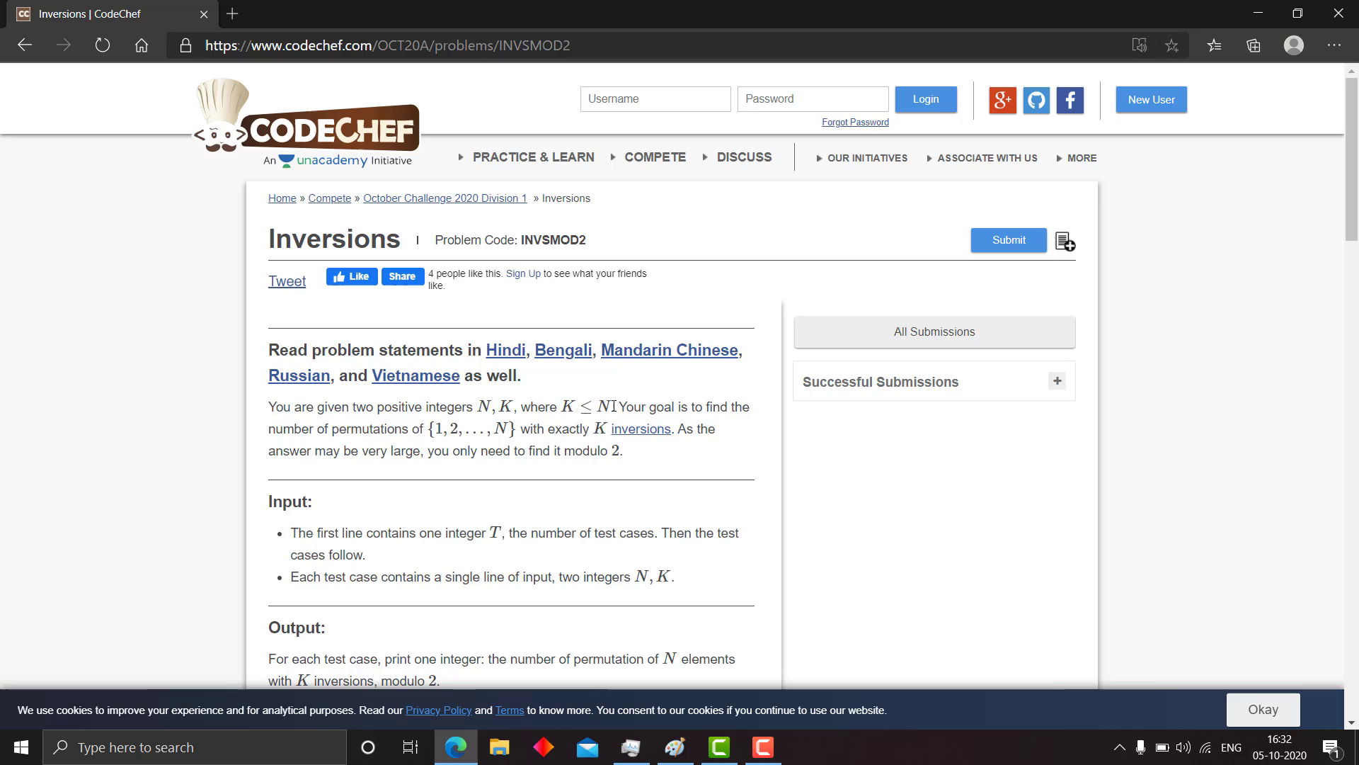
{"action": "mouse_move", "coordinate": [615, 407]}
{"action": "left_mouse_down"}
{"action": "mouse_move", "coordinate": [517, 427]}
{"action": "mouse_move", "coordinate": [584, 429]}
{"action": "left_mouse_up"}
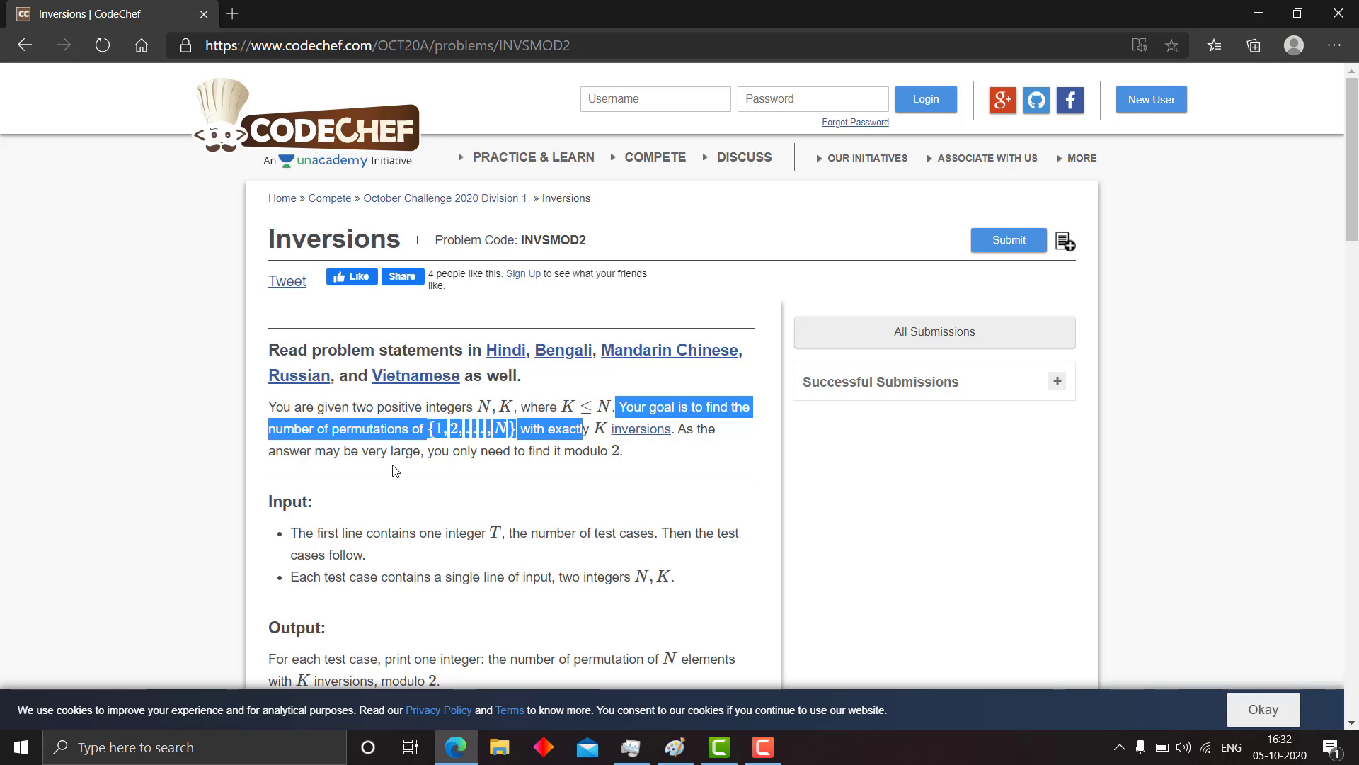
{"action": "left_click", "coordinate": [415, 463]}
{"action": "left_click_drag", "start_coordinate": [609, 428], "coordinate": [423, 453]}
{"action": "scroll", "coordinate": [424, 453], "scroll_direction": "down", "scroll_amount": 1}
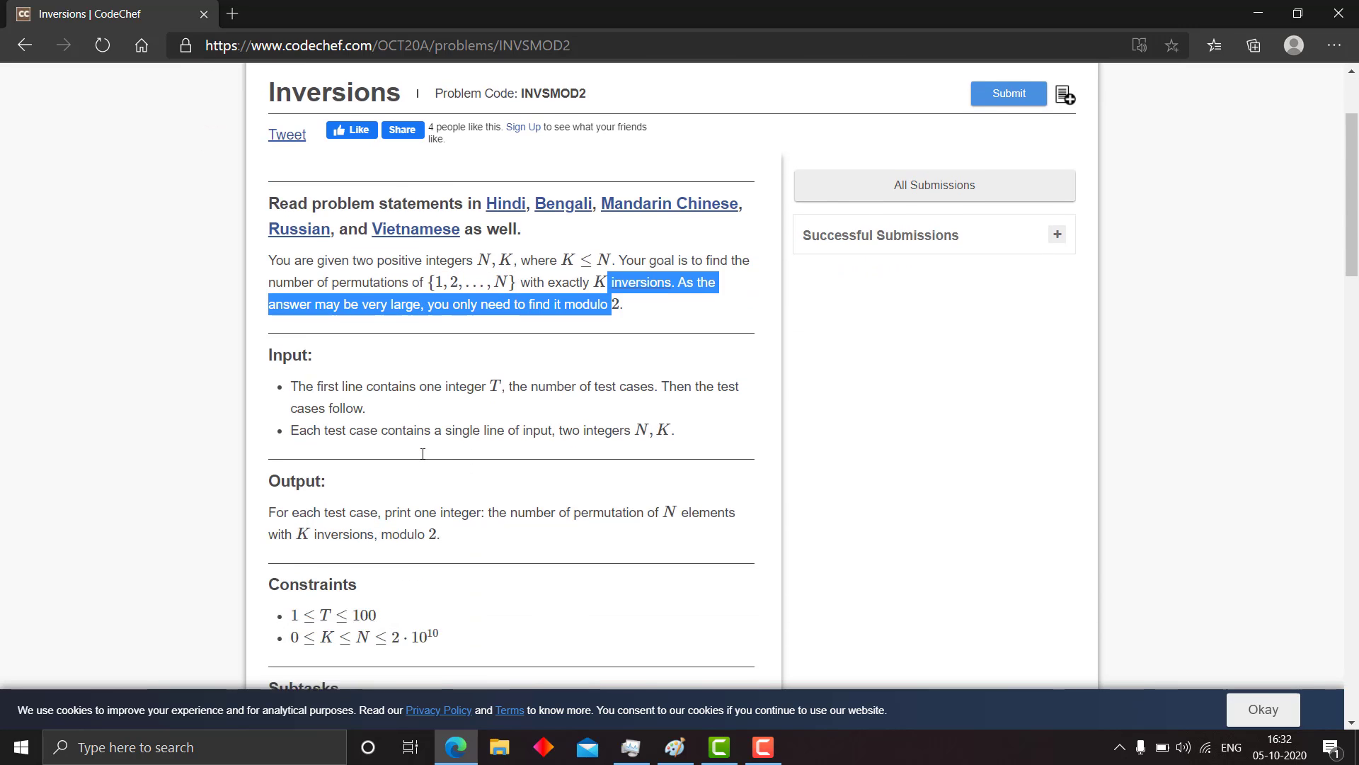
{"action": "scroll", "coordinate": [423, 453], "scroll_direction": "down", "scroll_amount": 1}
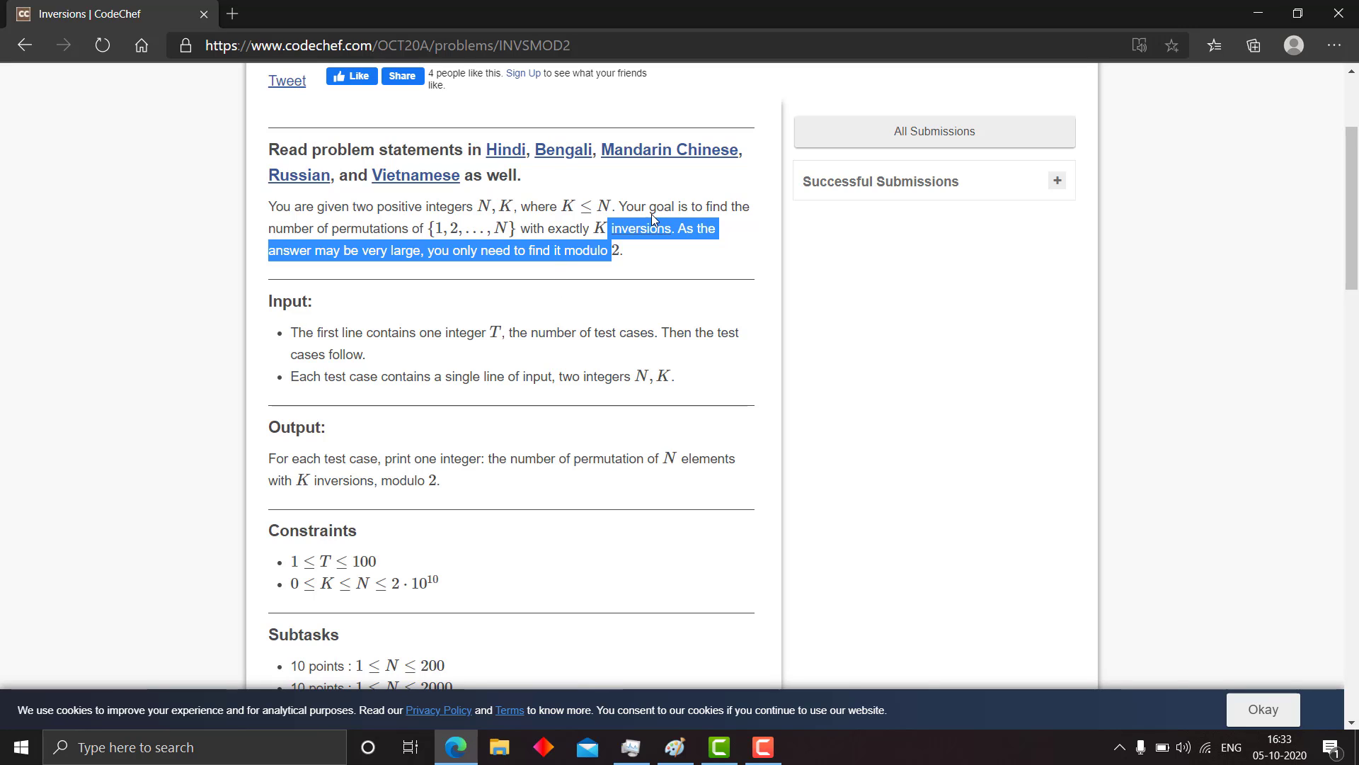
- Highlight the statement paragraph and the N, K input bullet, then clear the Output highlight
{"action": "left_click_drag", "start_coordinate": [624, 256], "coordinate": [266, 210]}
{"action": "left_click", "coordinate": [325, 311]}
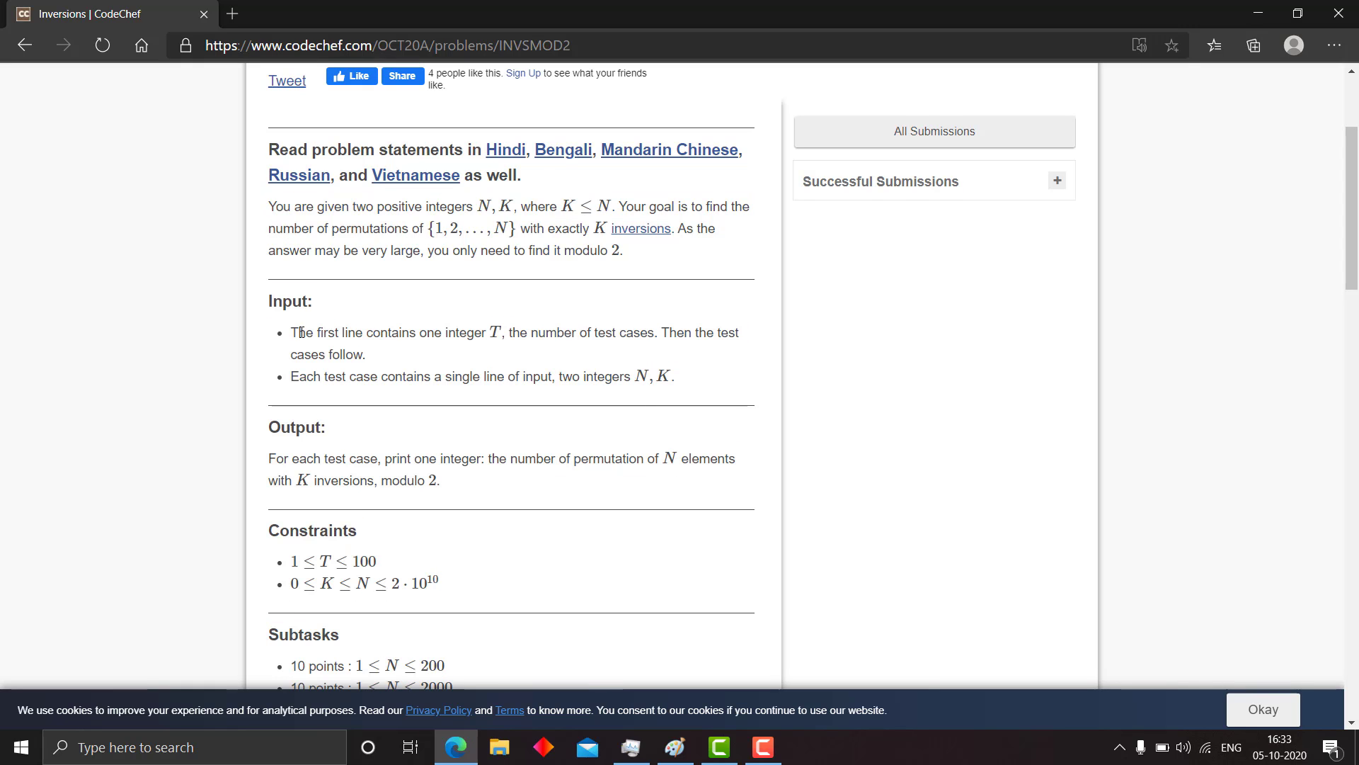
{"action": "left_click_drag", "start_coordinate": [293, 332], "coordinate": [548, 356]}
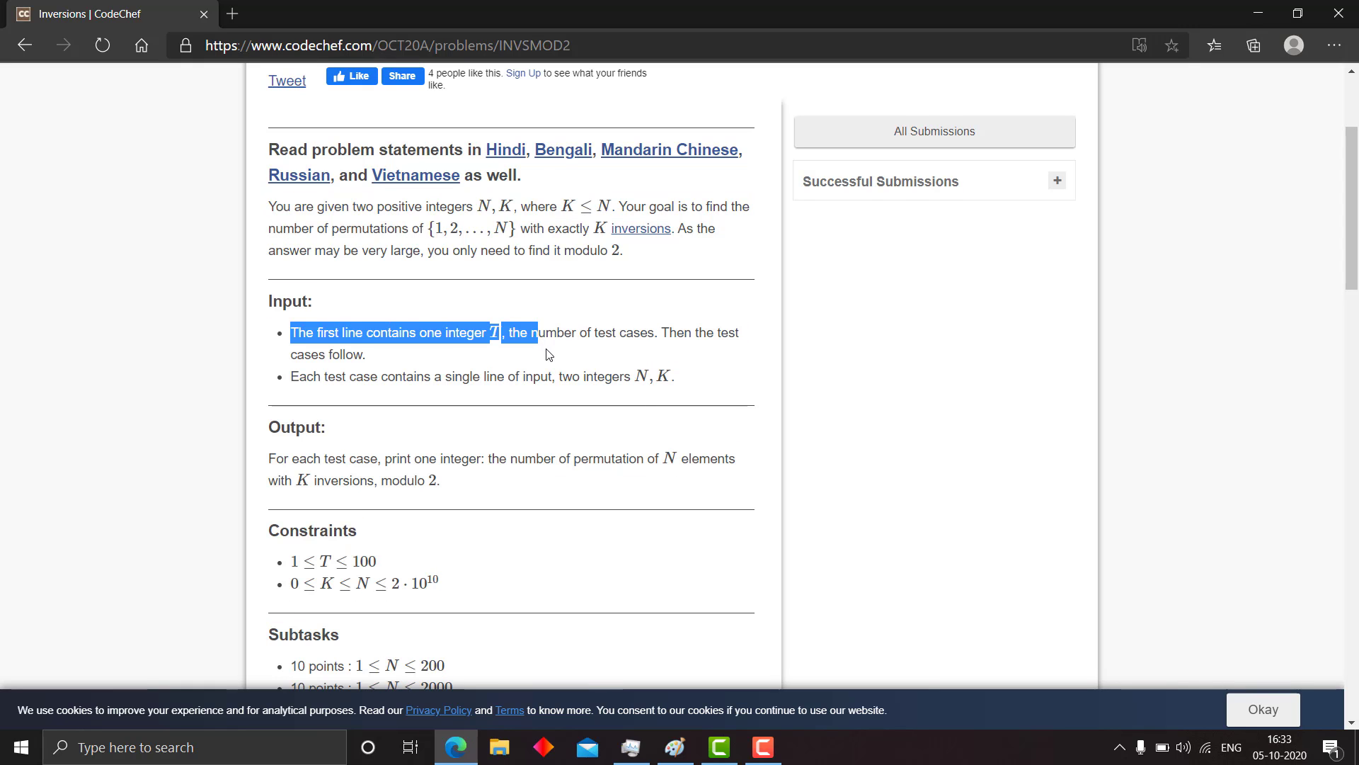
{"action": "scroll", "coordinate": [548, 356], "scroll_direction": "down", "scroll_amount": 1}
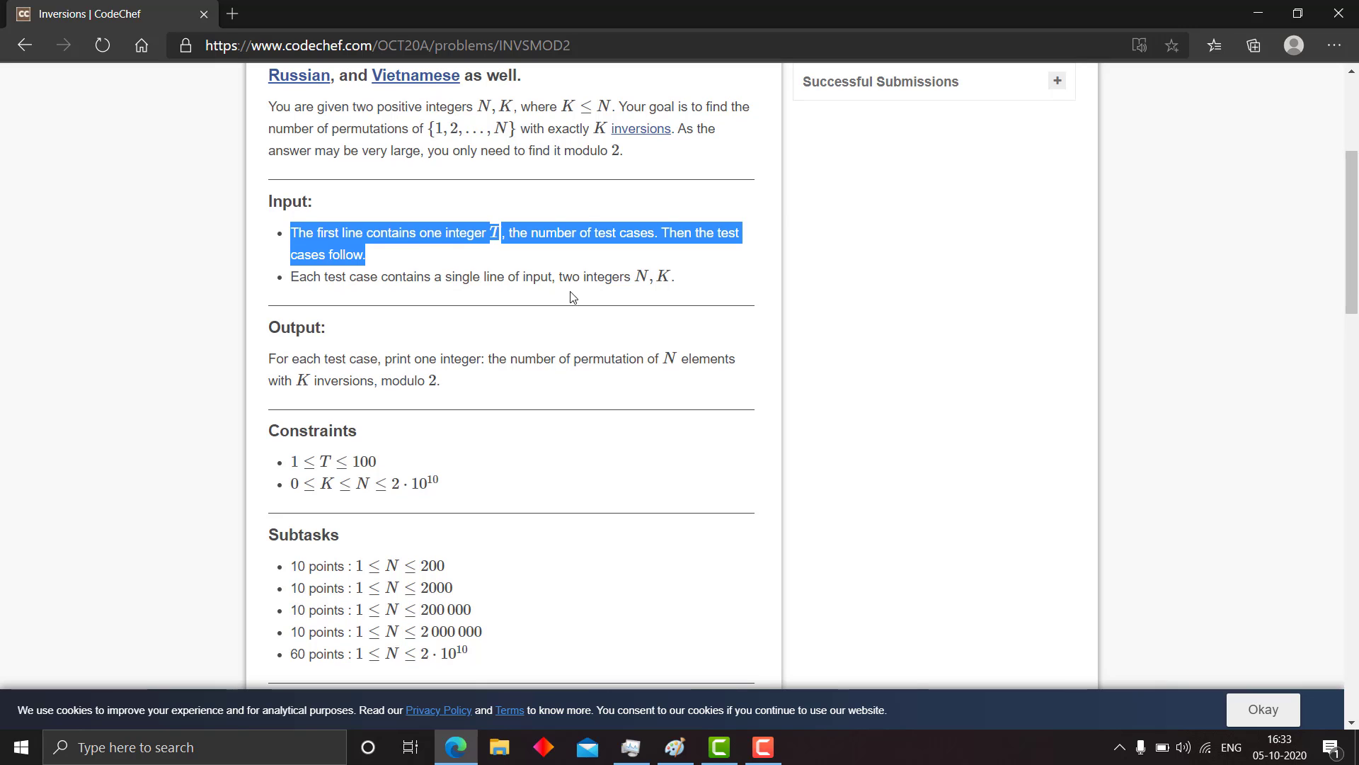
{"action": "left_click_drag", "start_coordinate": [292, 279], "coordinate": [604, 278]}
{"action": "scroll", "coordinate": [604, 278], "scroll_direction": "down", "scroll_amount": 2}
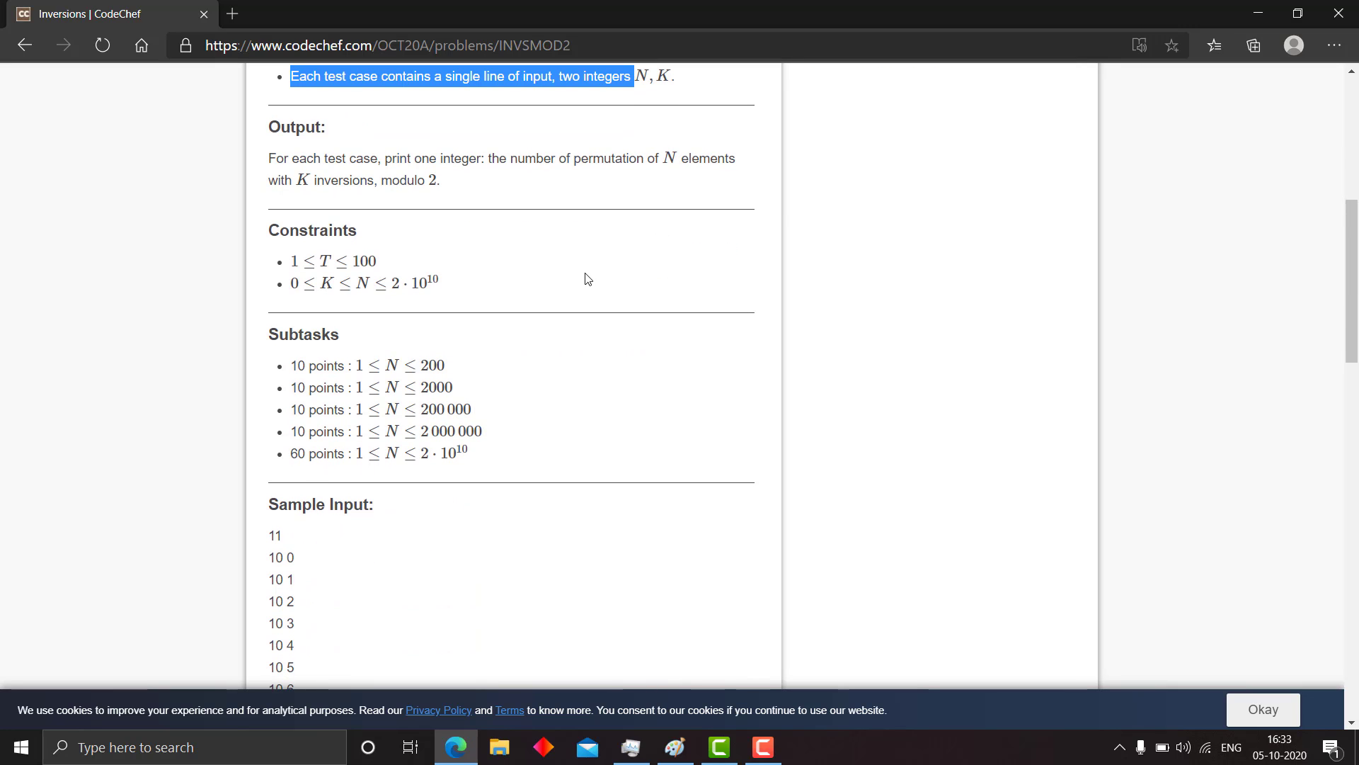
{"action": "left_click_drag", "start_coordinate": [269, 158], "coordinate": [661, 159]}
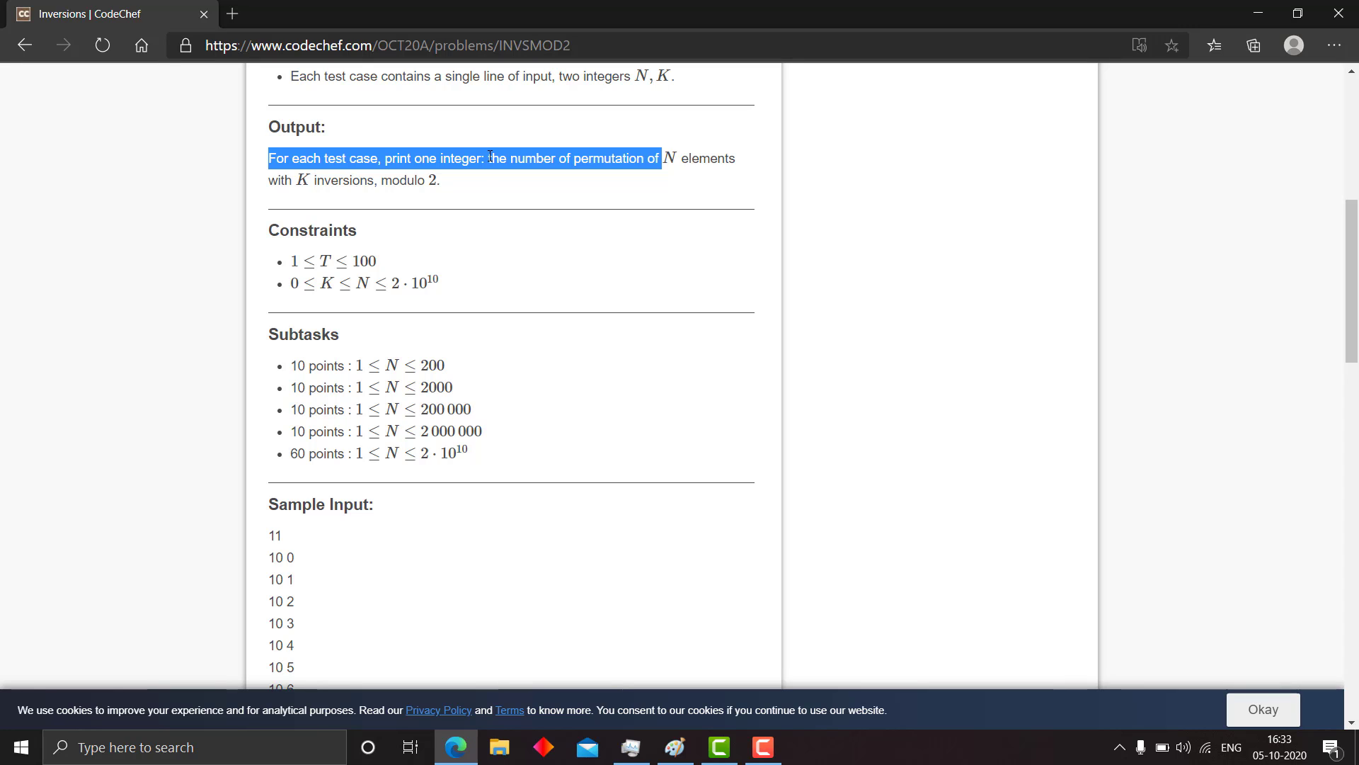
{"action": "left_click", "coordinate": [271, 158]}
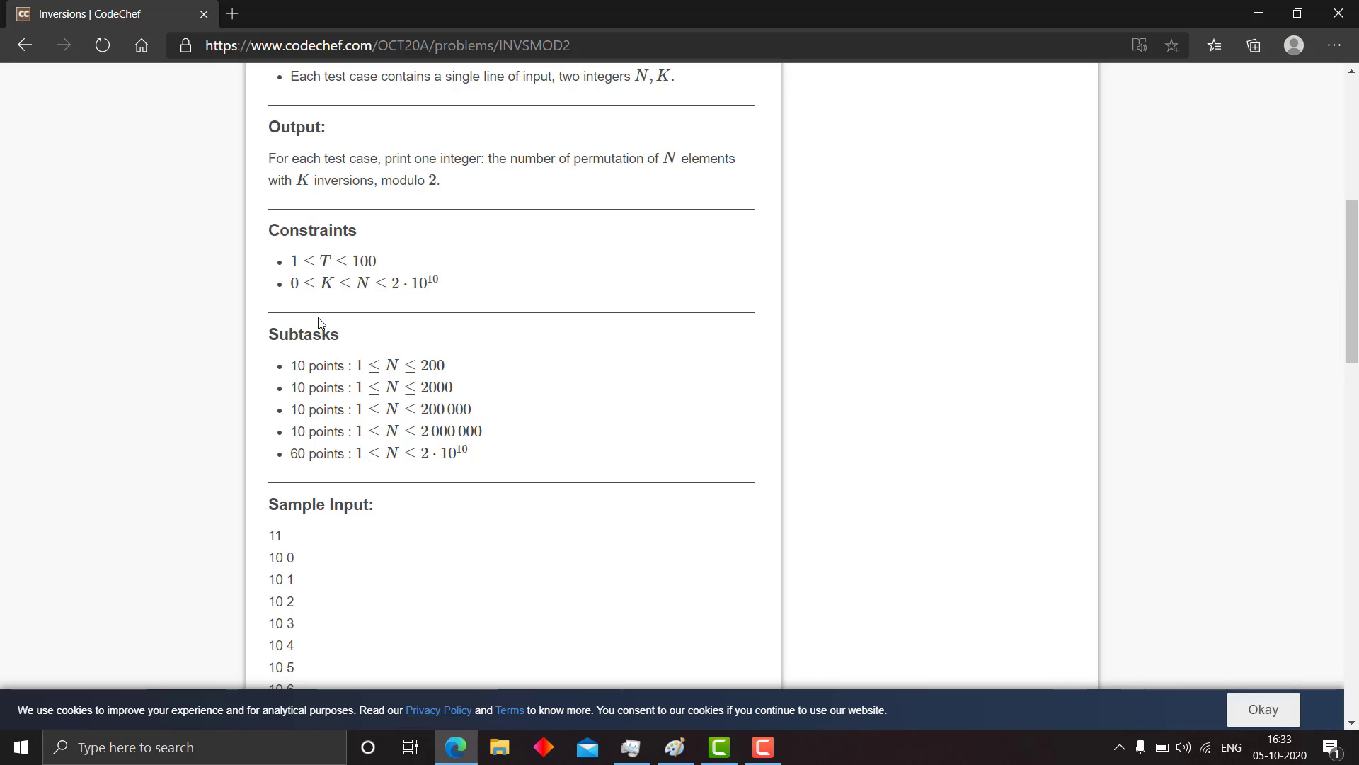
{"action": "scroll", "coordinate": [301, 354], "scroll_direction": "down", "scroll_amount": 1}
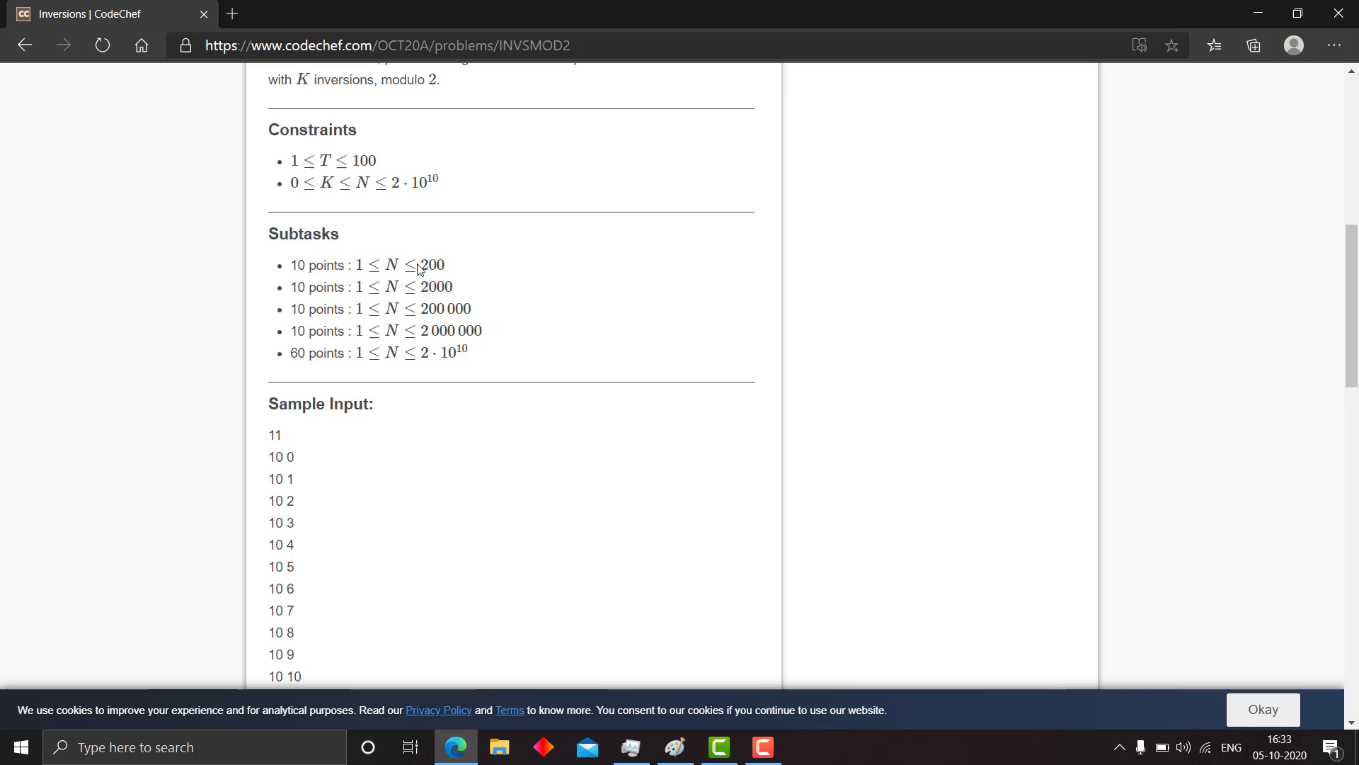
- Highlight the subtask N limits, from 200 through the larger subtasks' limits
{"action": "mouse_move", "coordinate": [423, 264]}
{"action": "left_mouse_down"}
{"action": "mouse_move", "coordinate": [455, 267]}
{"action": "mouse_move", "coordinate": [483, 330]}
{"action": "left_mouse_up"}
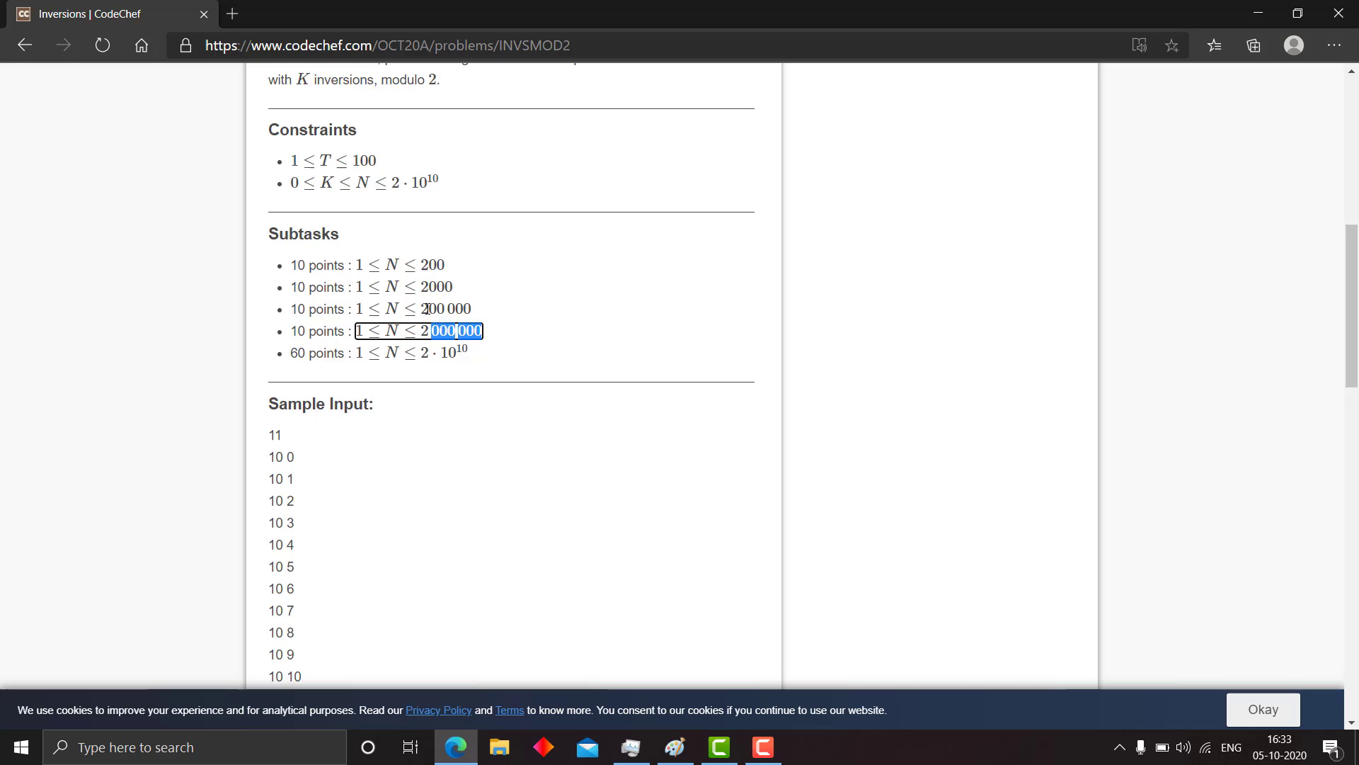
{"action": "mouse_move", "coordinate": [429, 308]}
{"action": "left_mouse_down"}
{"action": "mouse_move", "coordinate": [478, 306]}
{"action": "mouse_move", "coordinate": [467, 351]}
{"action": "left_mouse_up"}
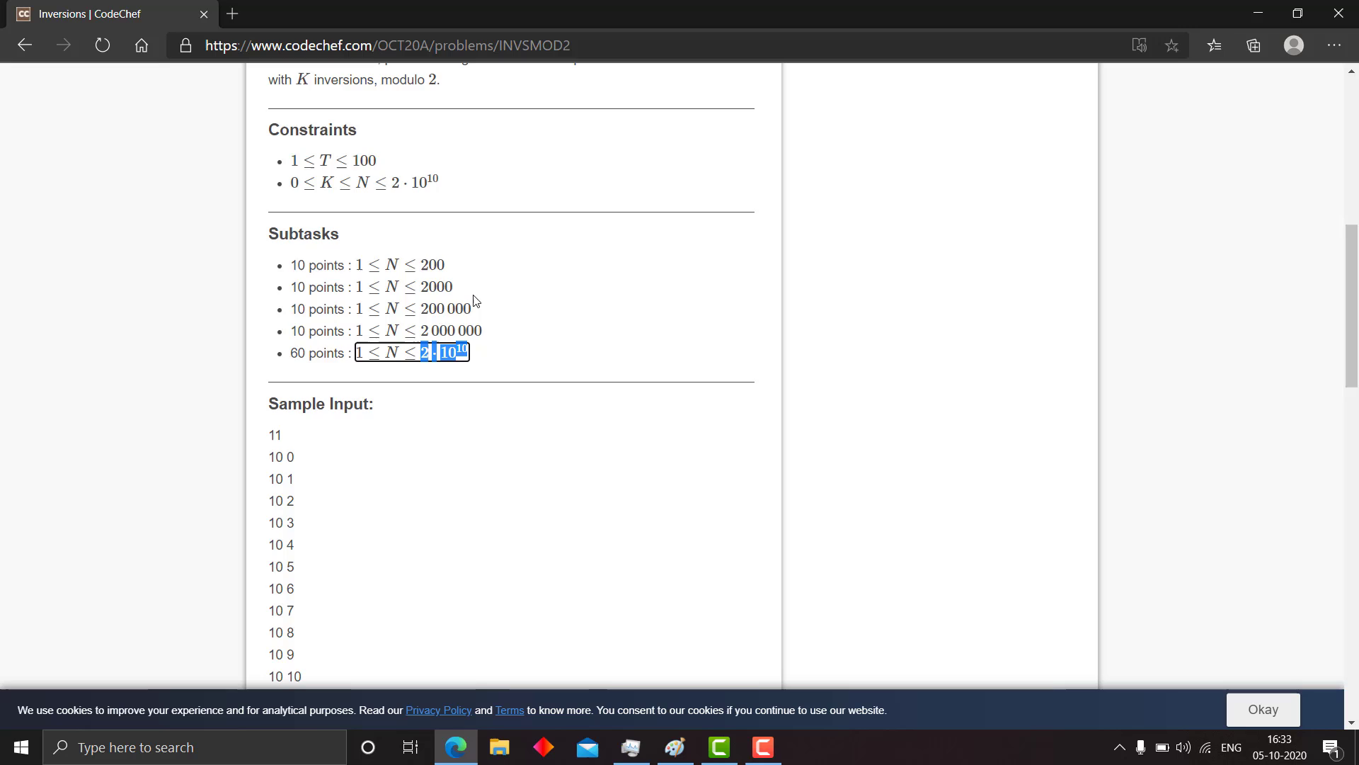
{"action": "scroll", "coordinate": [474, 302], "scroll_direction": "down", "scroll_amount": 3}
{"action": "scroll", "coordinate": [475, 302], "scroll_direction": "up", "scroll_amount": 2}
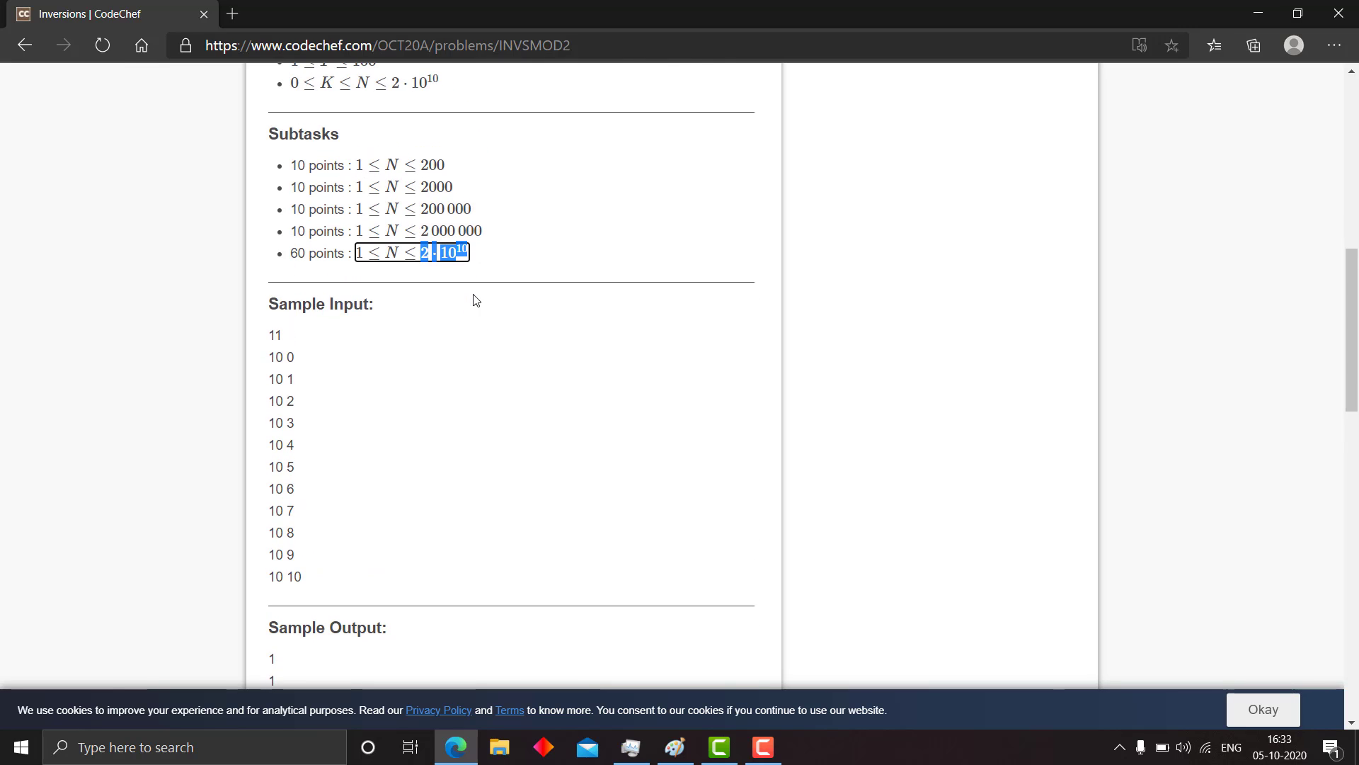
{"action": "scroll", "coordinate": [474, 301], "scroll_direction": "down", "scroll_amount": 1}
{"action": "scroll", "coordinate": [460, 321], "scroll_direction": "down", "scroll_amount": 1}
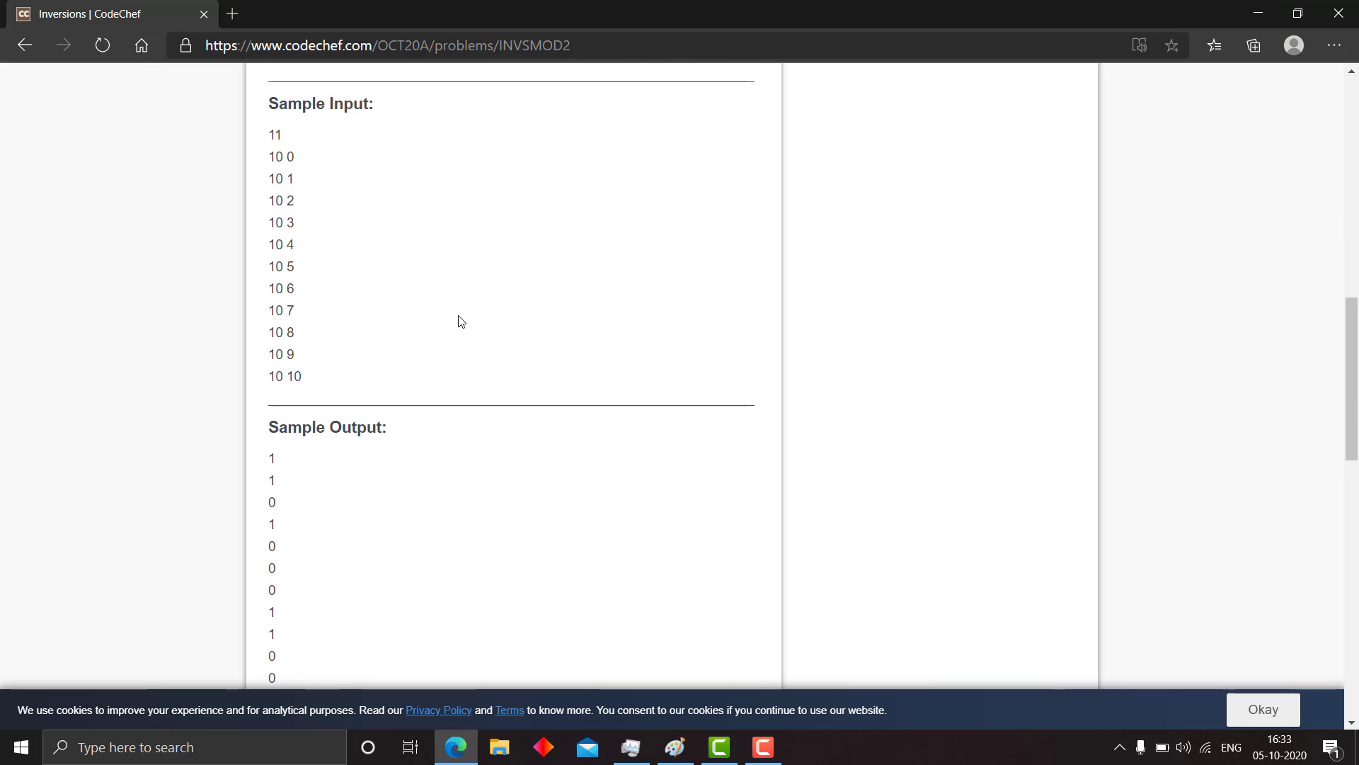
{"action": "scroll", "coordinate": [460, 321], "scroll_direction": "down", "scroll_amount": 1}
{"action": "scroll", "coordinate": [460, 321], "scroll_direction": "up", "scroll_amount": 1}
{"action": "scroll", "coordinate": [460, 321], "scroll_direction": "up", "scroll_amount": 1}
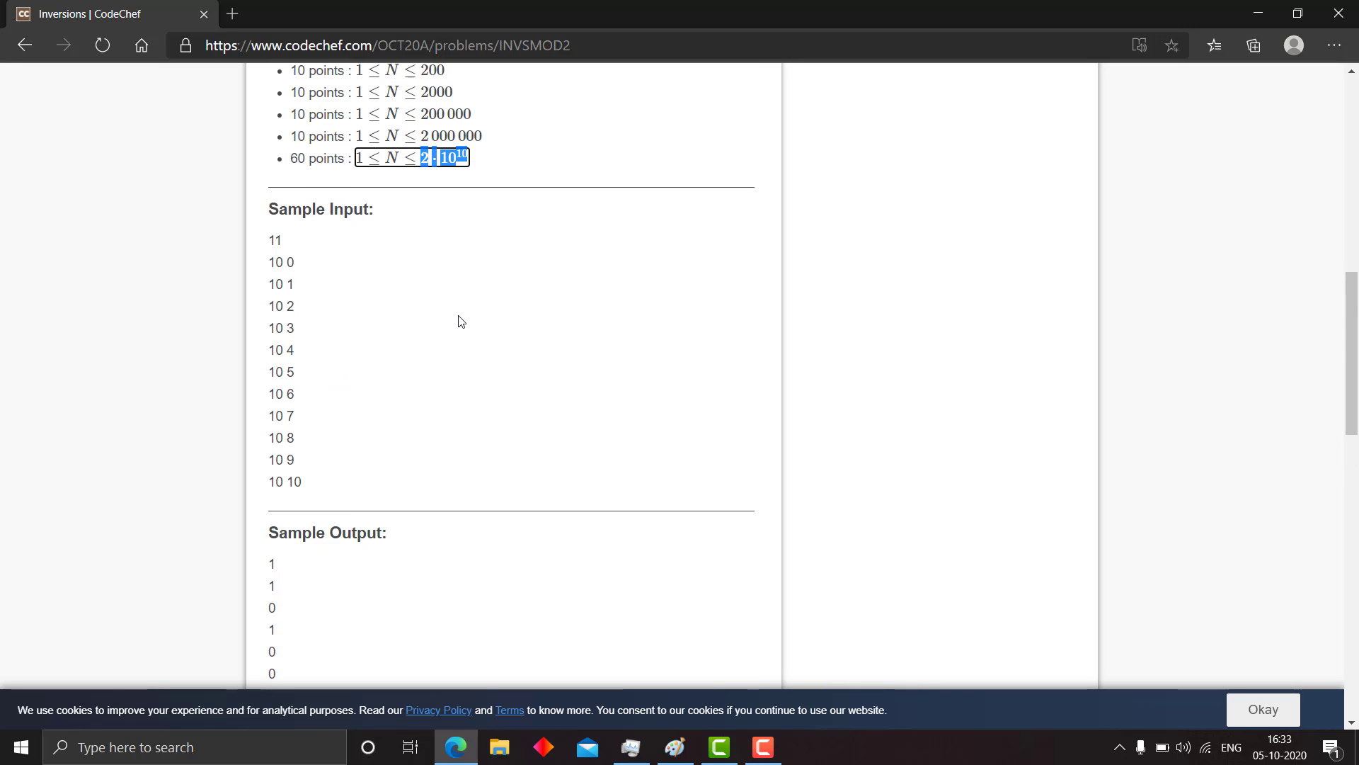
{"action": "scroll", "coordinate": [460, 321], "scroll_direction": "up", "scroll_amount": 1}
{"action": "scroll", "coordinate": [460, 322], "scroll_direction": "down", "scroll_amount": 1}
{"action": "scroll", "coordinate": [460, 320], "scroll_direction": "up", "scroll_amount": 1}
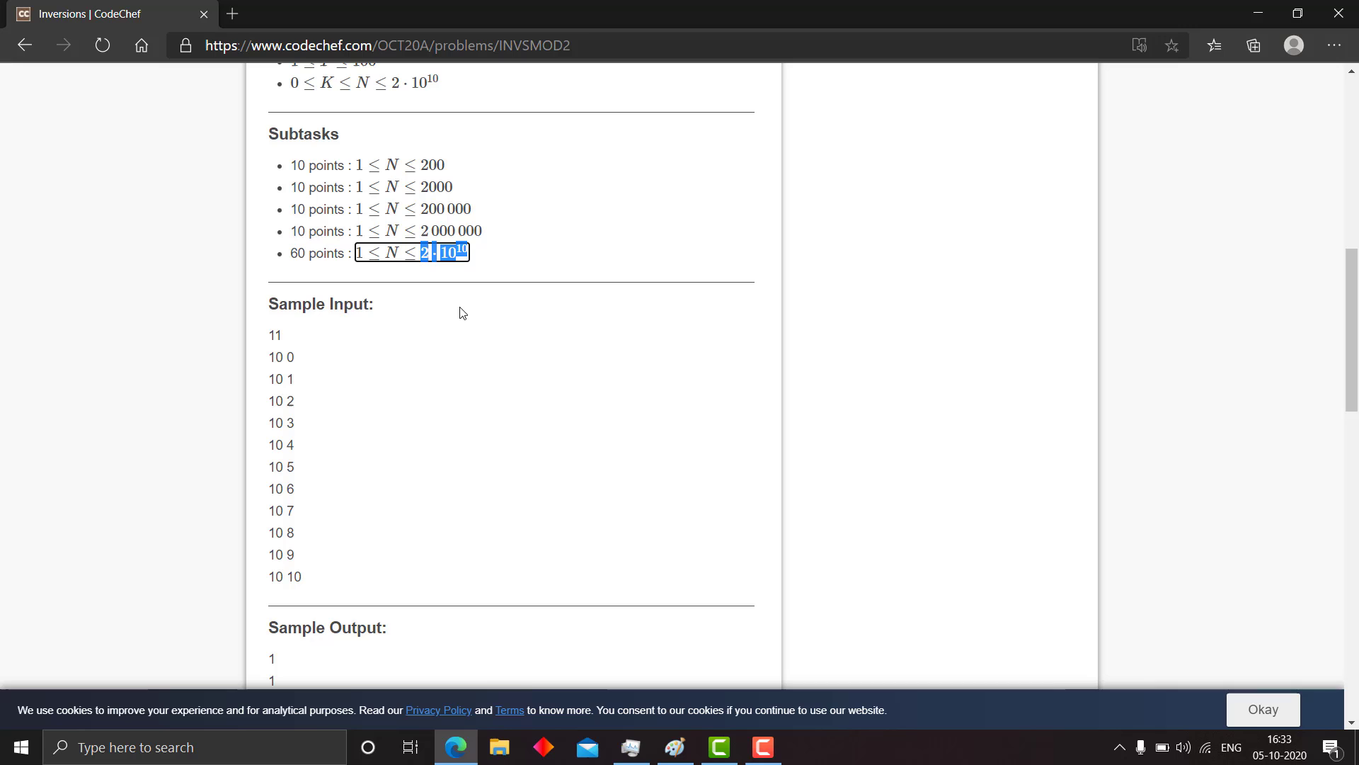
{"action": "scroll", "coordinate": [461, 313], "scroll_direction": "up", "scroll_amount": 1}
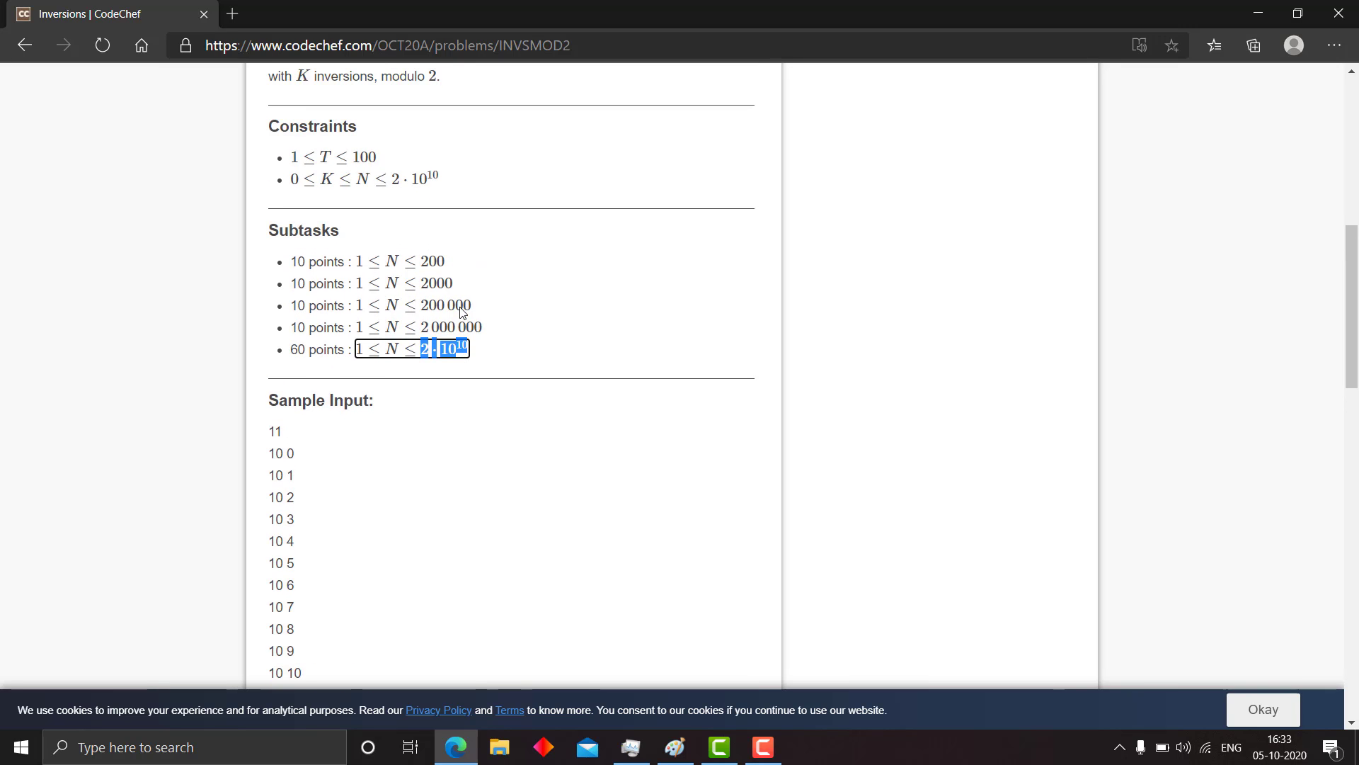
{"action": "scroll", "coordinate": [461, 312], "scroll_direction": "up", "scroll_amount": 2}
{"action": "scroll", "coordinate": [461, 313], "scroll_direction": "up", "scroll_amount": 1}
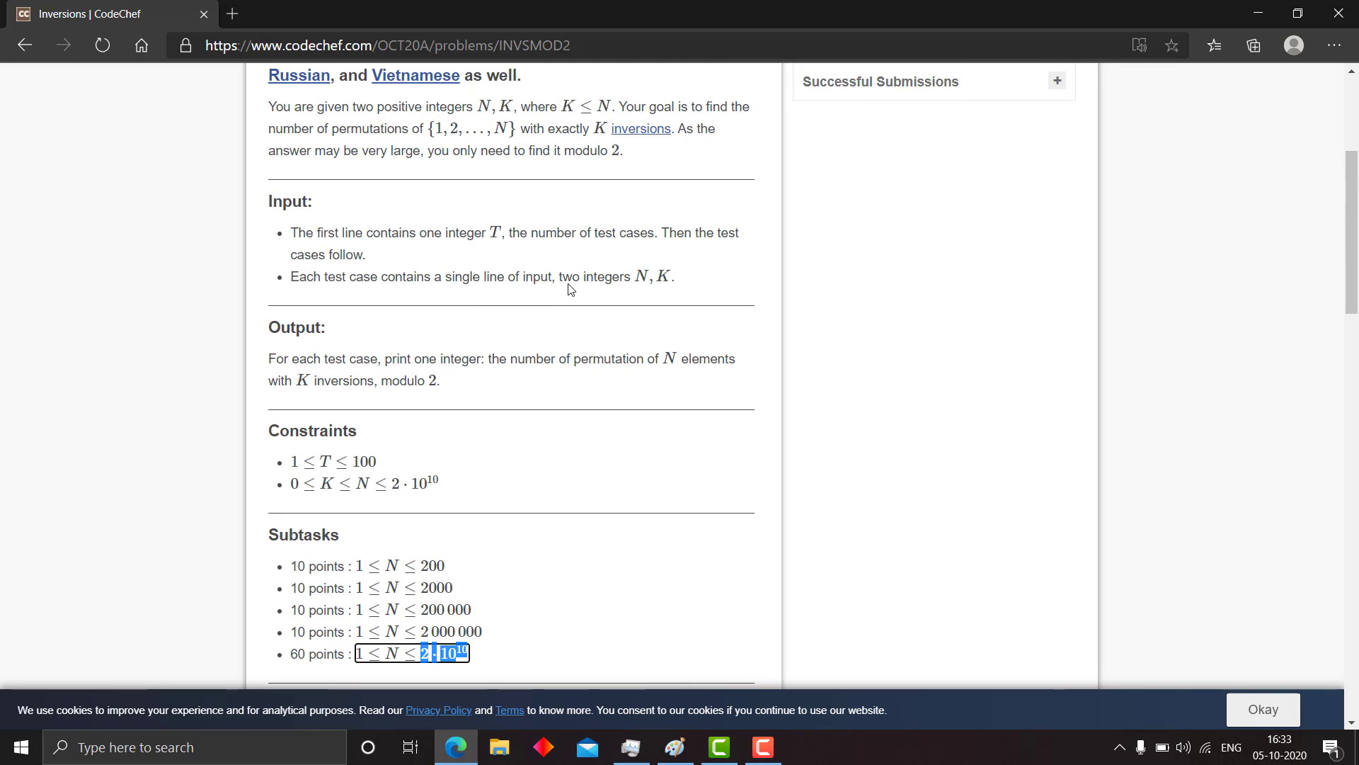
- Reselect the statement paragraph and from N, K onward, then highlight down into Input
{"action": "left_click", "coordinate": [571, 141]}
{"action": "left_click_drag", "start_coordinate": [622, 150], "coordinate": [271, 111]}
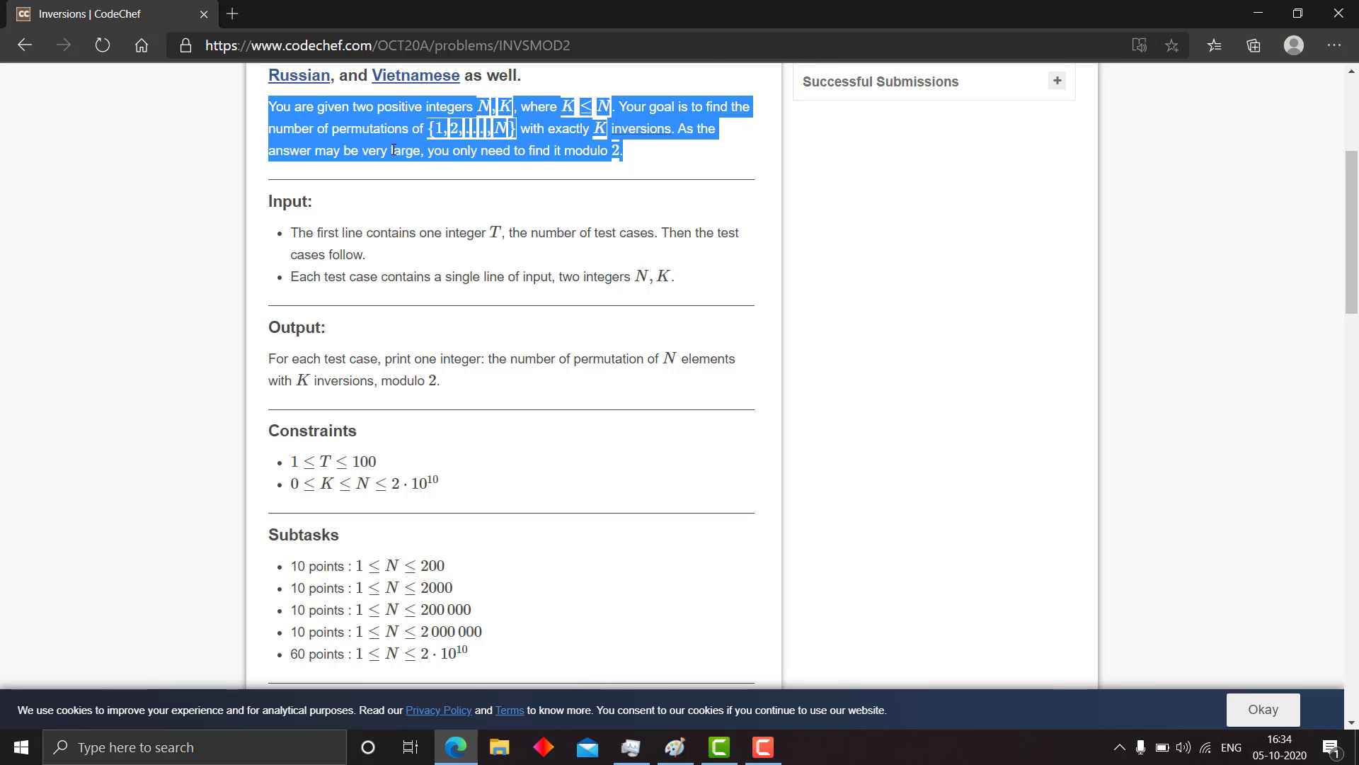
{"action": "left_click", "coordinate": [484, 109]}
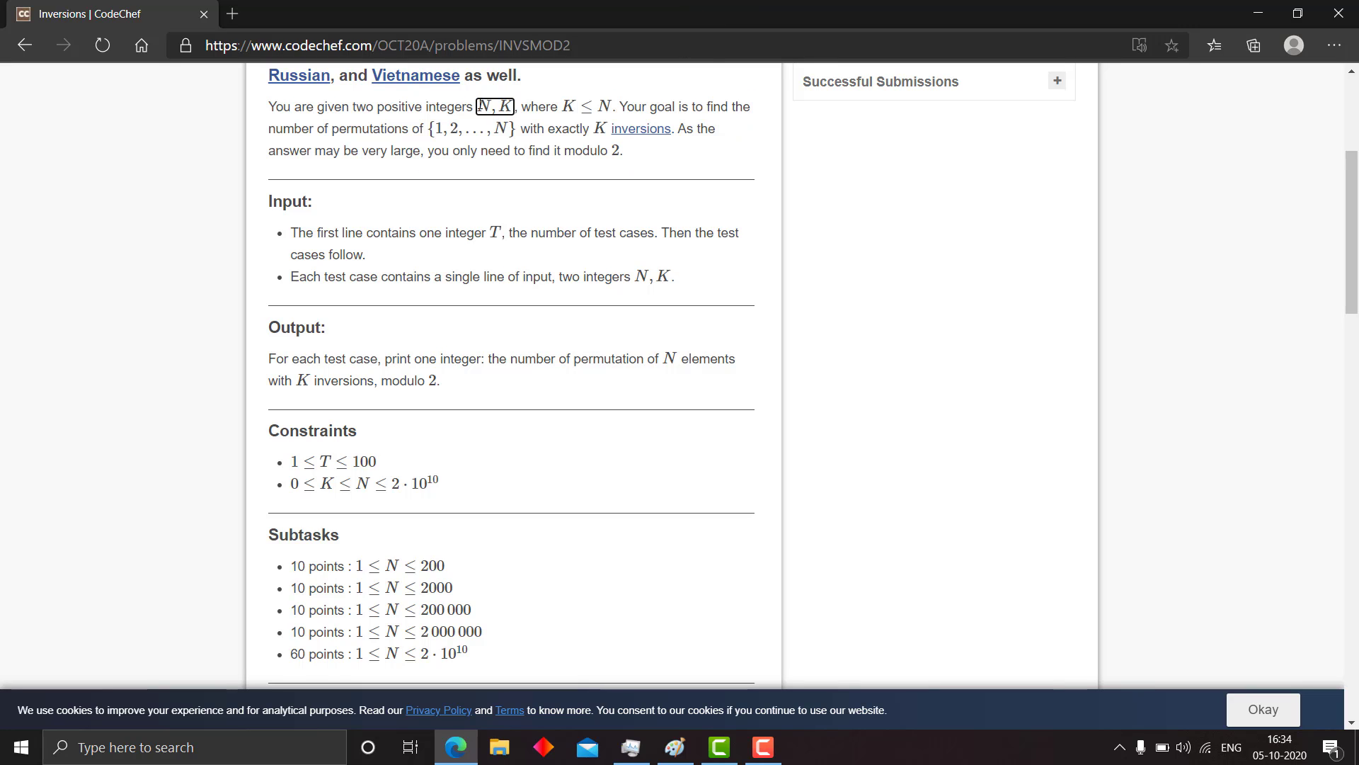
{"action": "left_click_drag", "start_coordinate": [483, 108], "coordinate": [762, 127]}
{"action": "left_click", "coordinate": [685, 157]}
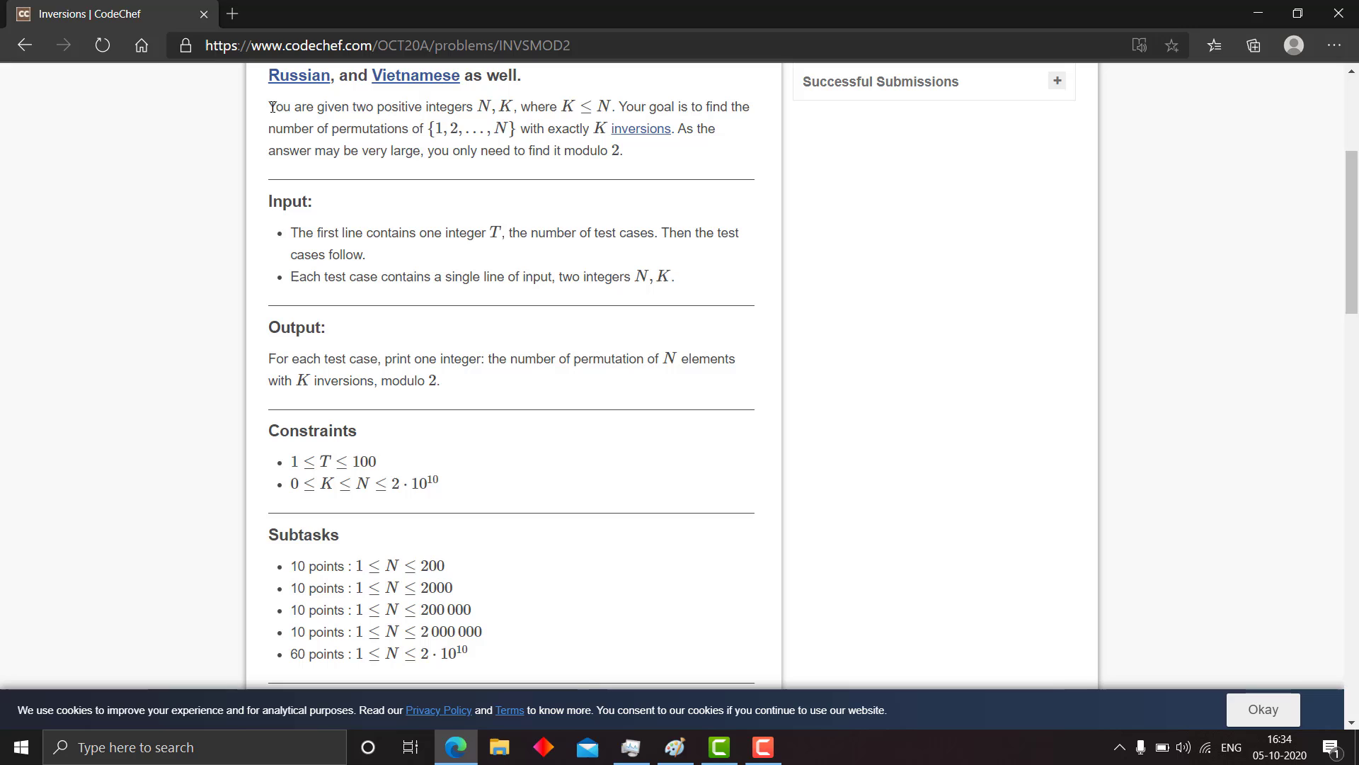
{"action": "mouse_move", "coordinate": [269, 107]}
{"action": "left_mouse_down"}
{"action": "mouse_move", "coordinate": [738, 171]}
{"action": "mouse_move", "coordinate": [758, 261]}
{"action": "mouse_move", "coordinate": [732, 483]}
{"action": "left_mouse_up"}
{"action": "scroll", "coordinate": [732, 470], "scroll_direction": "down", "scroll_amount": 3}
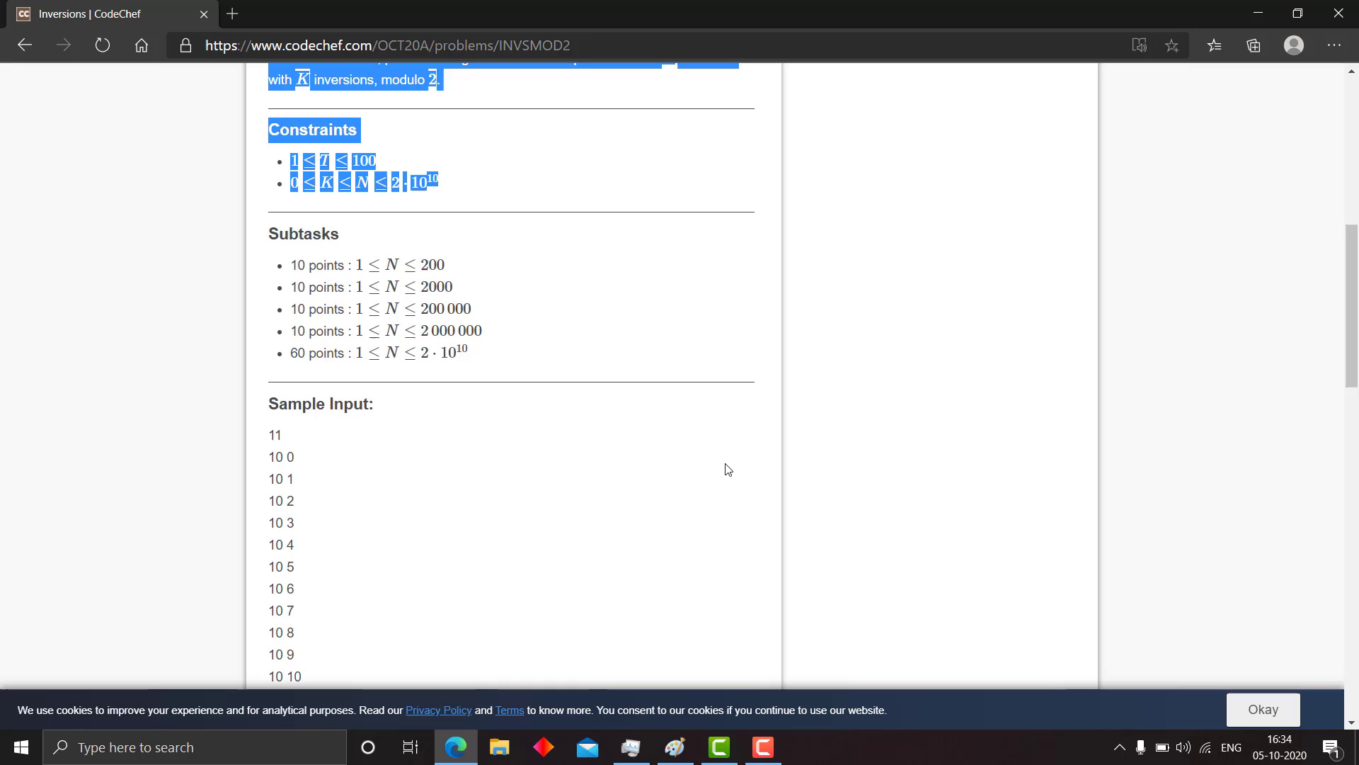
- Extend the highlight through subtasks and sample input with Shift+Down, then jump to the page bottom
{"action": "key", "text": "shift+Down"}
{"action": "key", "text": "shift+Down"}
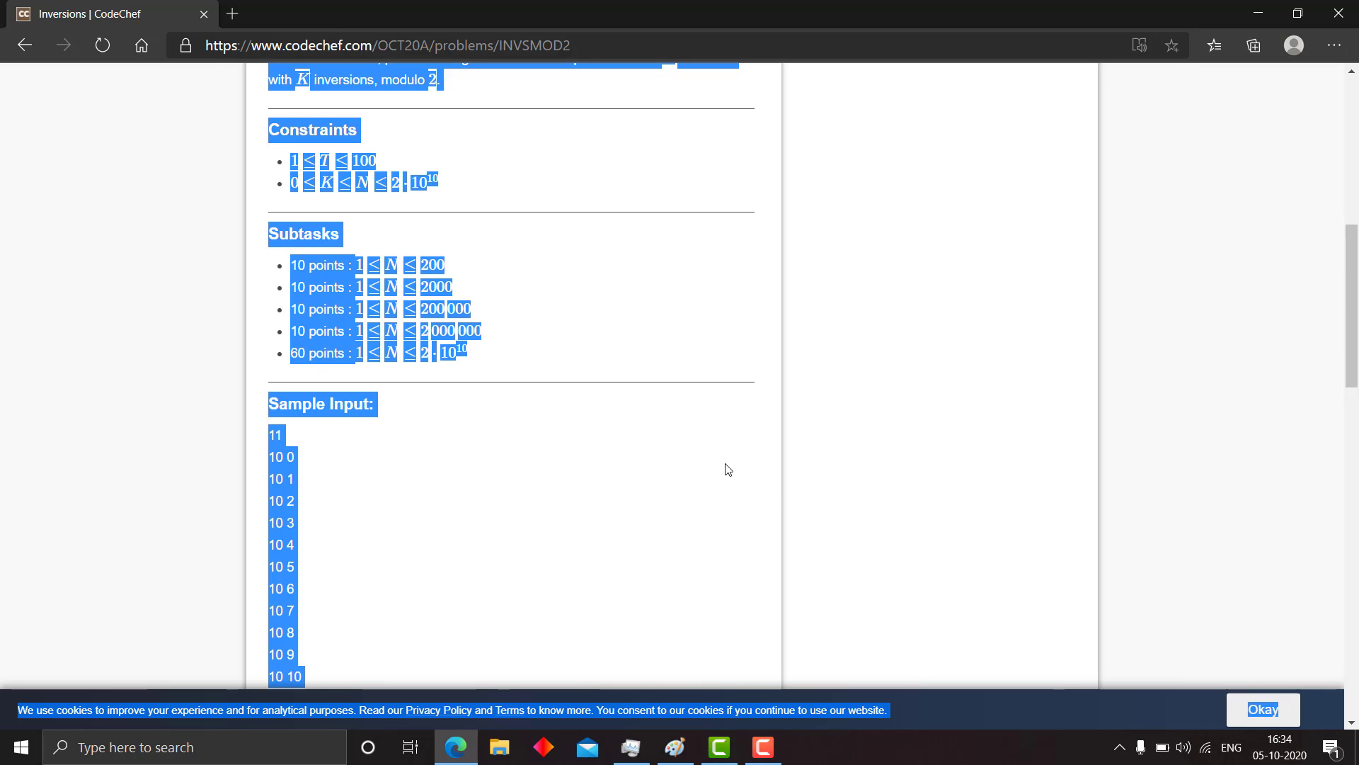
{"action": "key", "text": "End"}
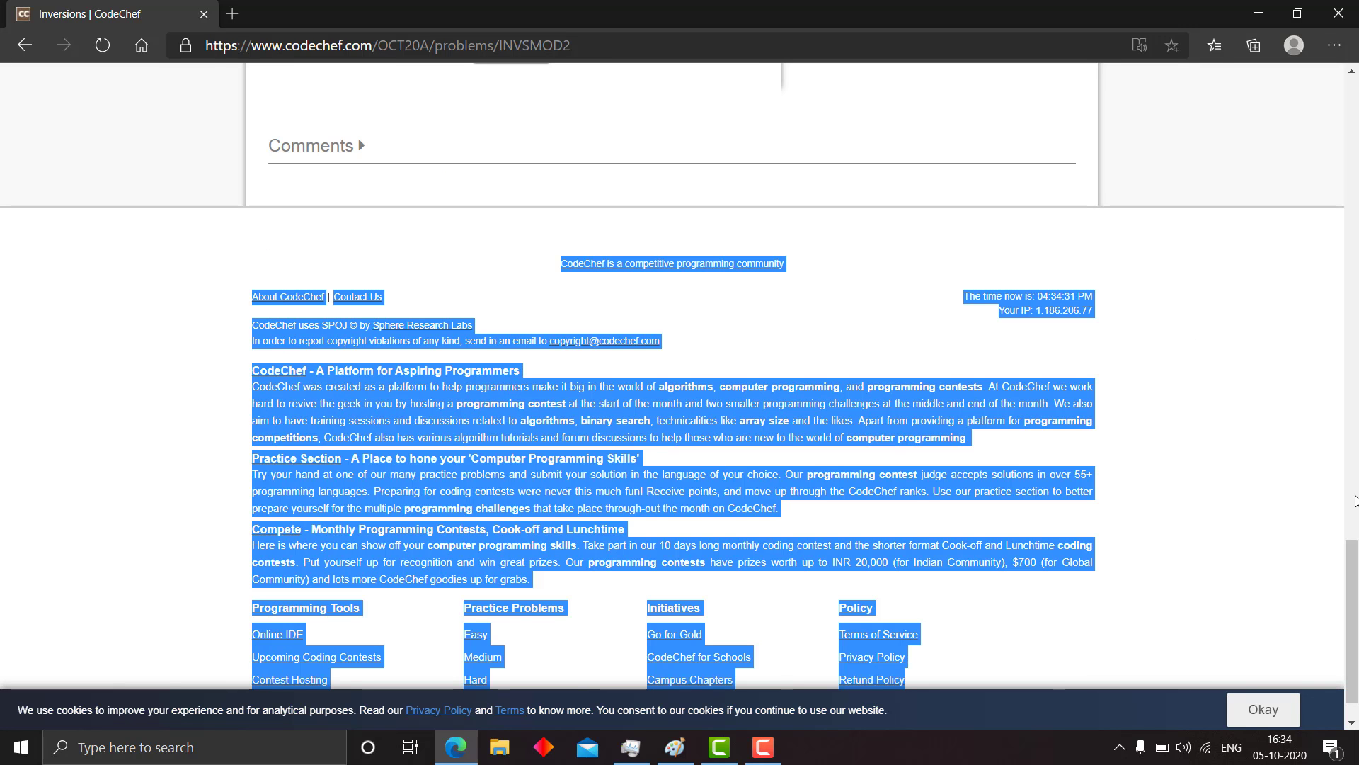
{"action": "left_click_drag", "start_coordinate": [1351, 594], "coordinate": [1350, 213]}
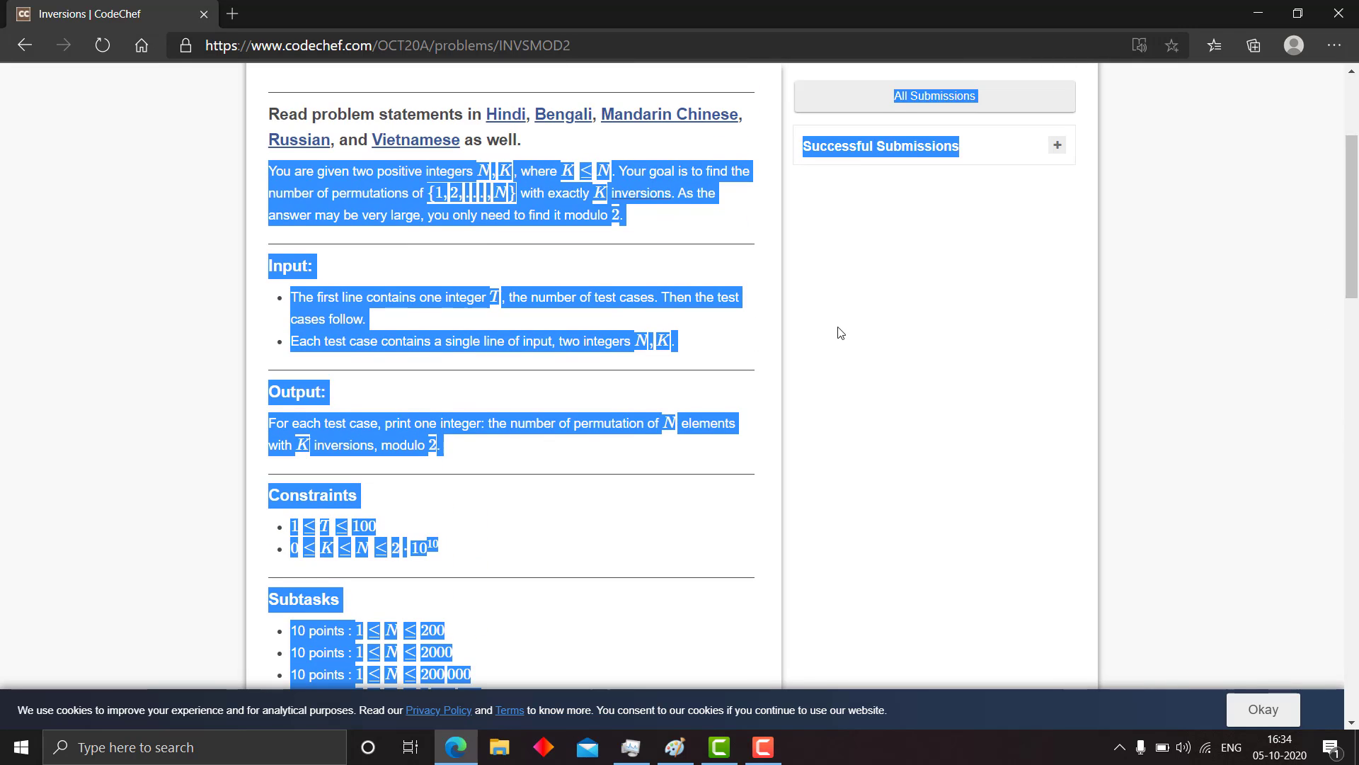